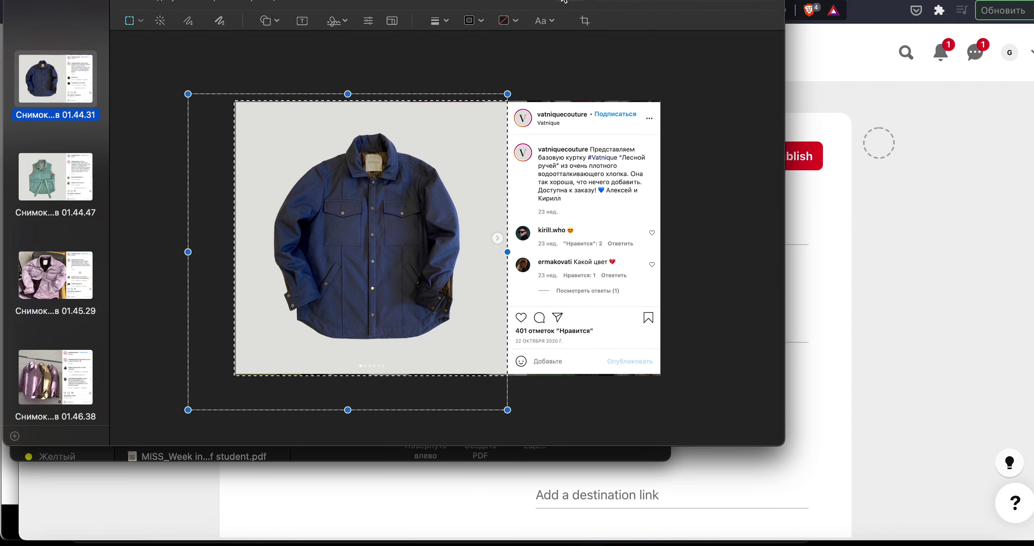
Crop the navy jacket and green vest screenshots to their photos, cutting off the Instagram comment sections
{"action": "left_click", "coordinate": [587, 23]}
{"action": "left_click", "coordinate": [49, 197]}
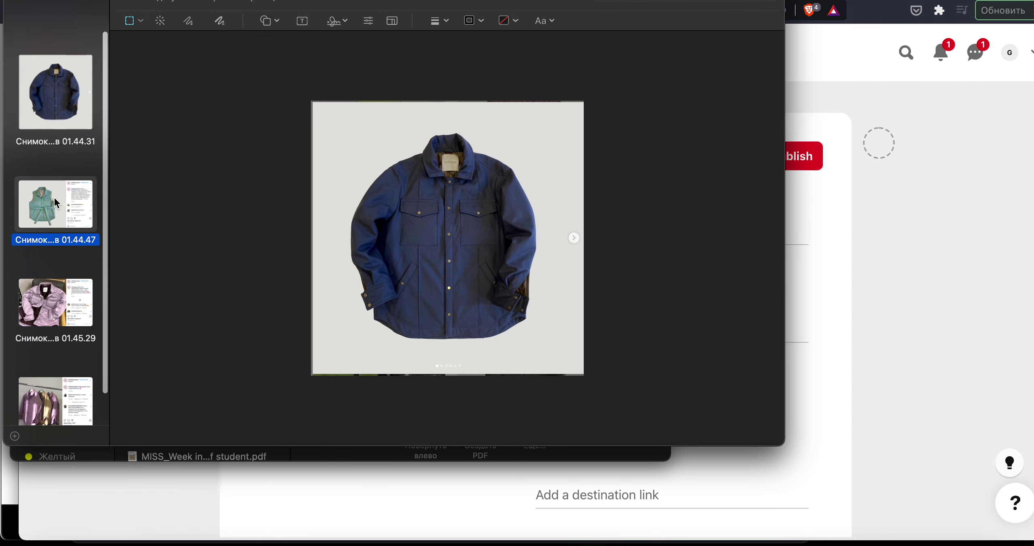
{"action": "left_click_drag", "start_coordinate": [146, 58], "coordinate": [505, 443]}
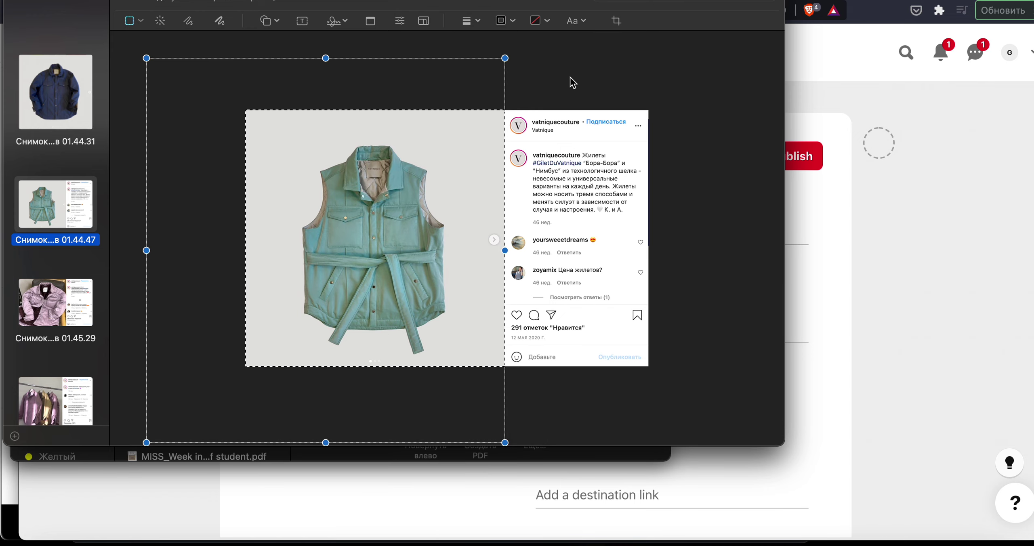
{"action": "left_click", "coordinate": [617, 20]}
Crop the 01.45.29 screenshot to the pink jacket photo, removing the comment section
{"action": "left_click", "coordinate": [88, 328]}
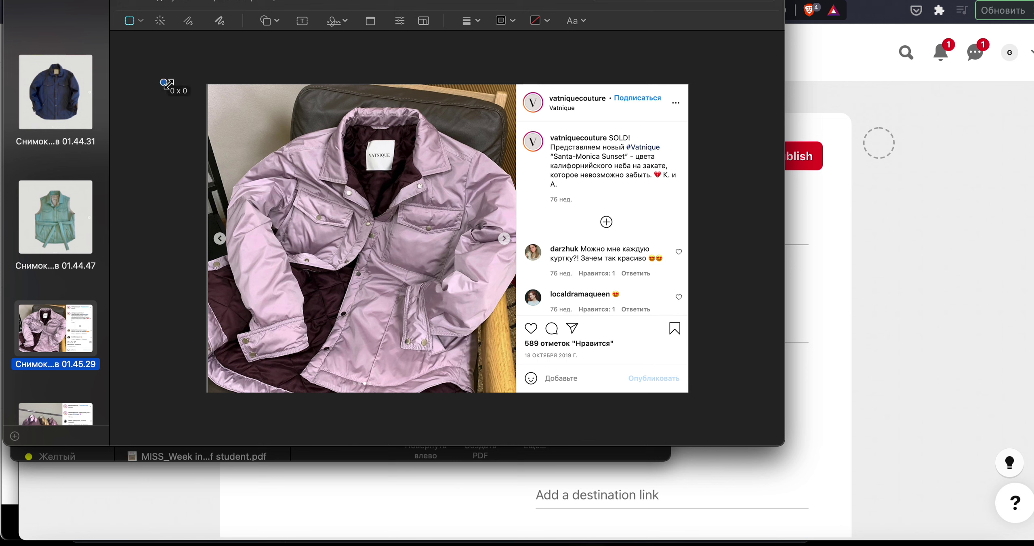
{"action": "left_click_drag", "start_coordinate": [166, 84], "coordinate": [517, 413]}
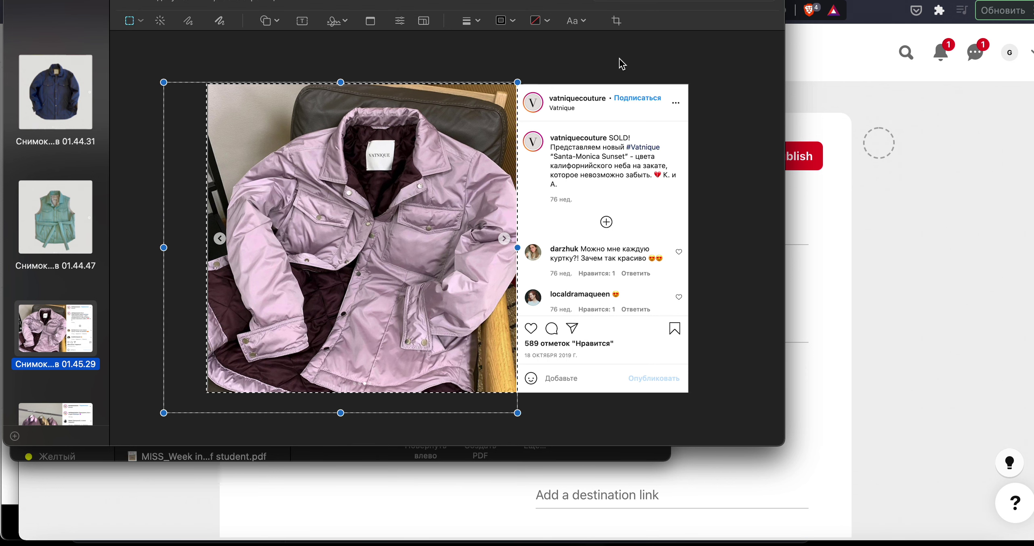
{"action": "key", "text": "super+k"}
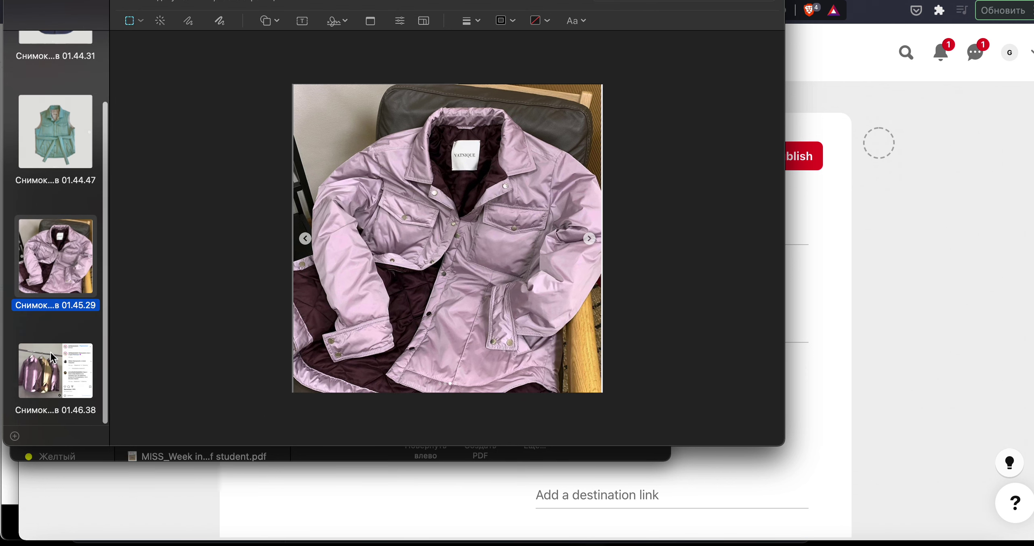
Crop the 01.46.38 screenshot to the photo of the hanging jackets and trim off the leftover white edge
{"action": "left_click", "coordinate": [52, 368]}
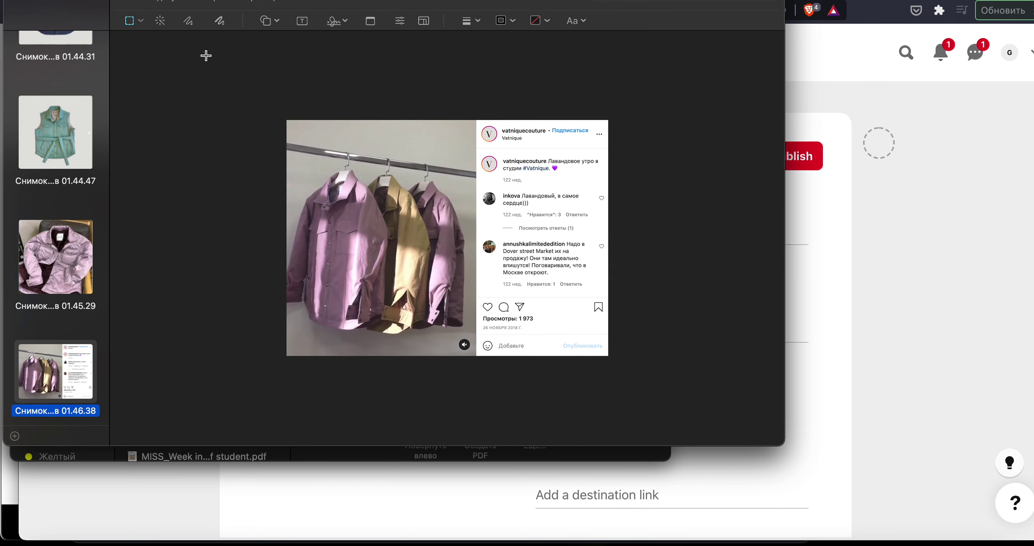
{"action": "left_click_drag", "start_coordinate": [215, 71], "coordinate": [477, 417]}
{"action": "left_click", "coordinate": [616, 21]}
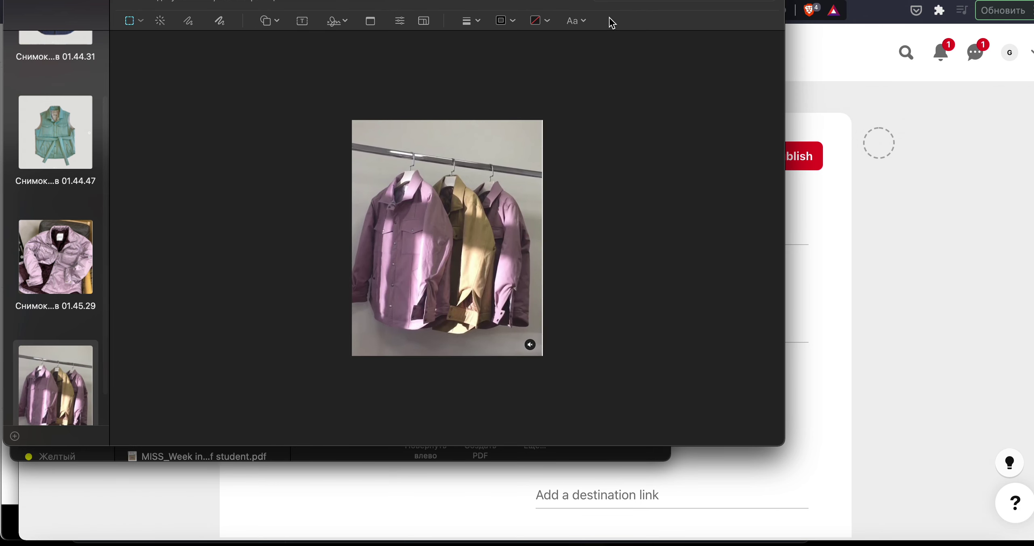
{"action": "left_click_drag", "start_coordinate": [326, 103], "coordinate": [542, 438]}
{"action": "left_click", "coordinate": [616, 21]}
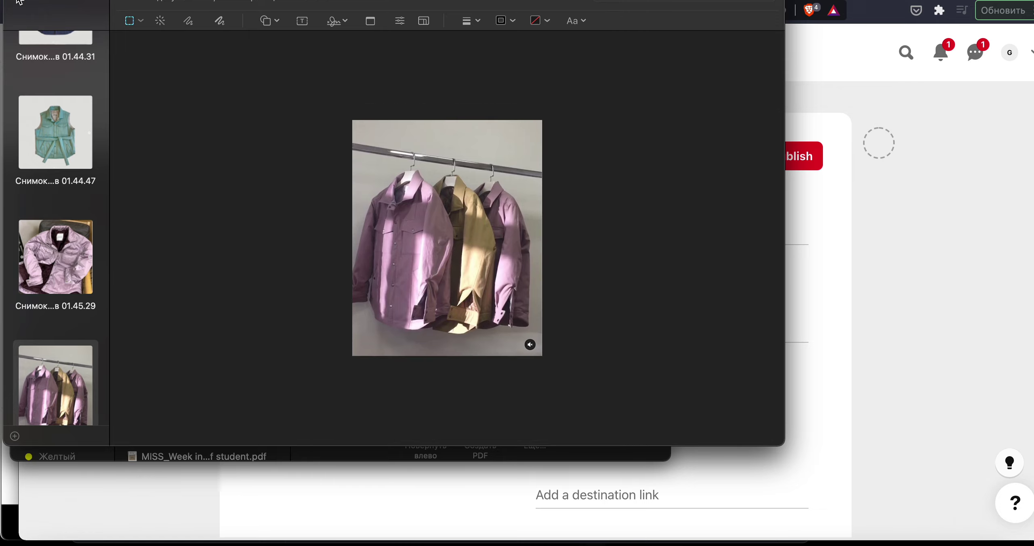
Close the image window, return to the Pinterest pin builder and delete the carousel draft made from the uncropped screenshots
{"action": "left_click", "coordinate": [25, 1]}
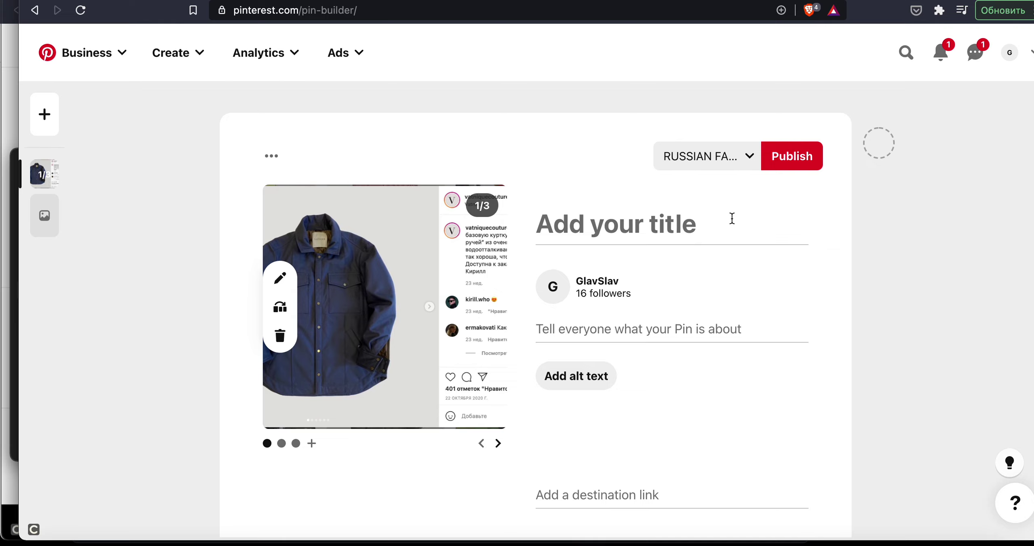
{"action": "scroll", "coordinate": [732, 219], "scroll_direction": "down", "scroll_amount": 10}
{"action": "scroll", "coordinate": [732, 218], "scroll_direction": "up", "scroll_amount": 10}
{"action": "left_click", "coordinate": [271, 156]}
{"action": "left_click", "coordinate": [233, 199]}
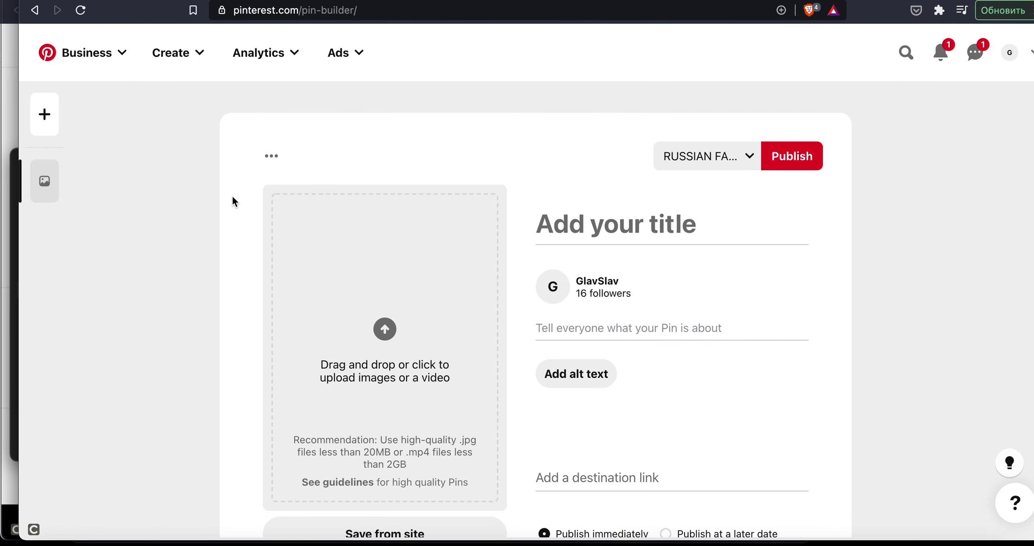
{"action": "left_click", "coordinate": [572, 235]}
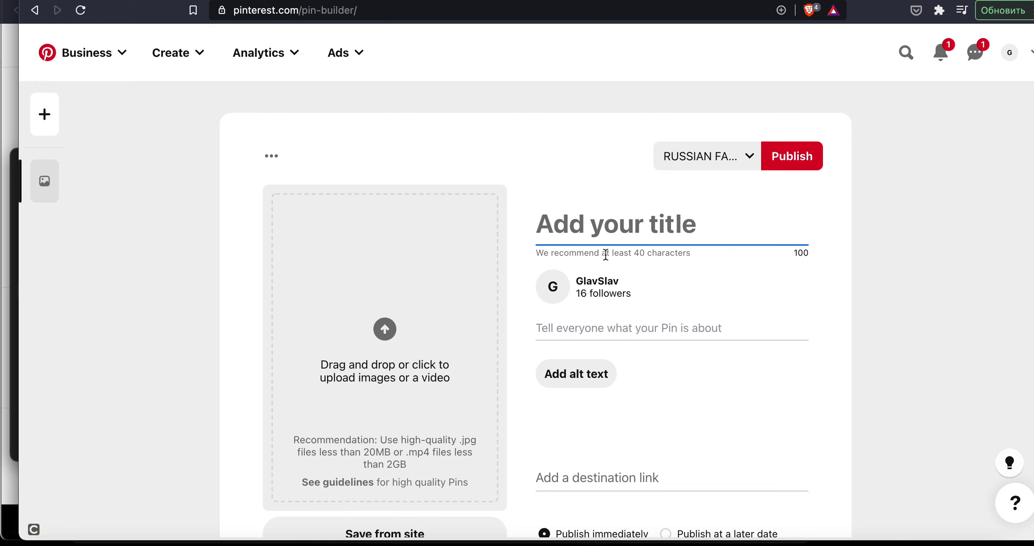
{"action": "type", "text": "http://www.vatnique.com/"}
{"action": "left_click_drag", "start_coordinate": [690, 216], "coordinate": [529, 181]}
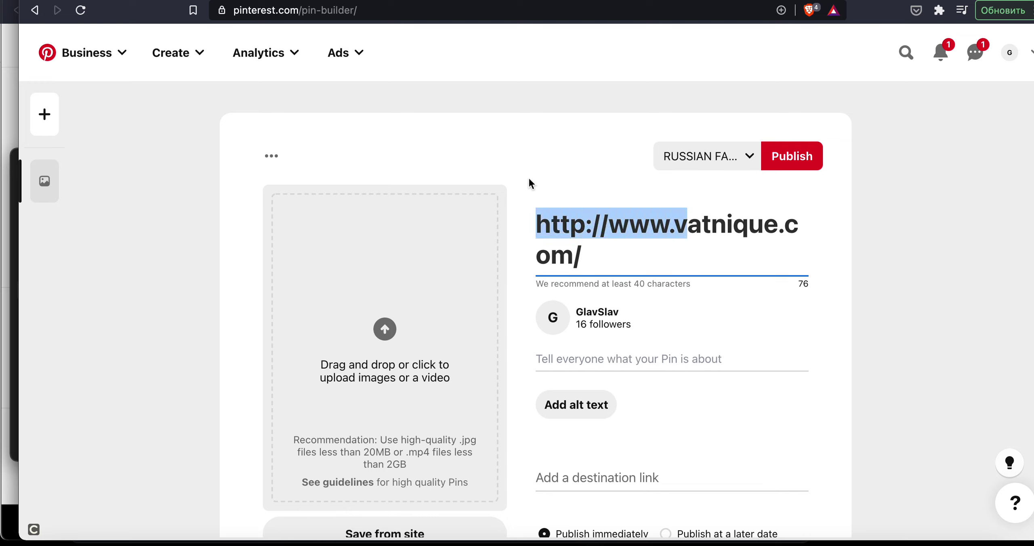
{"action": "type", "text": "V"}
{"action": "left_click_drag", "start_coordinate": [645, 222], "coordinate": [798, 270]}
{"action": "key", "text": "BackSpace"}
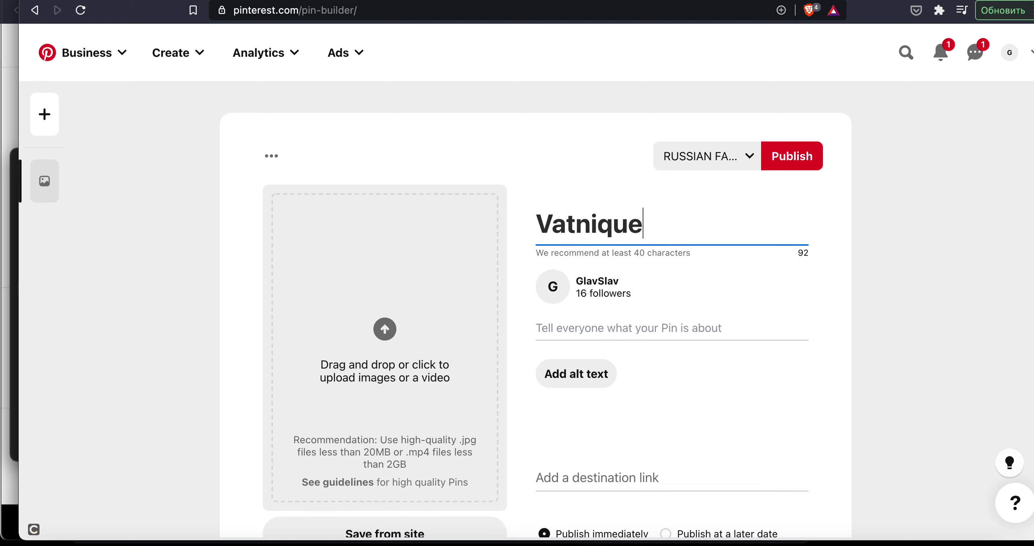
{"action": "left_click", "coordinate": [575, 481]}
{"action": "type", "text": "http://www.vatnique.com/"}
Upload the four cropped desktop screenshots, from 01.44.31 through 01.46.38, to the pin draft
{"action": "left_click", "coordinate": [376, 339]}
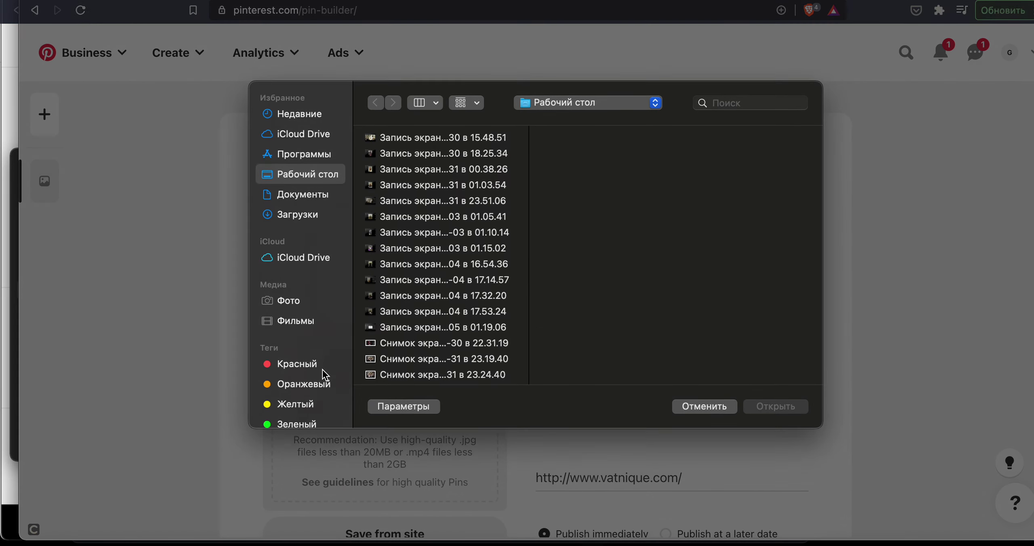
{"action": "left_click", "coordinate": [404, 344]}
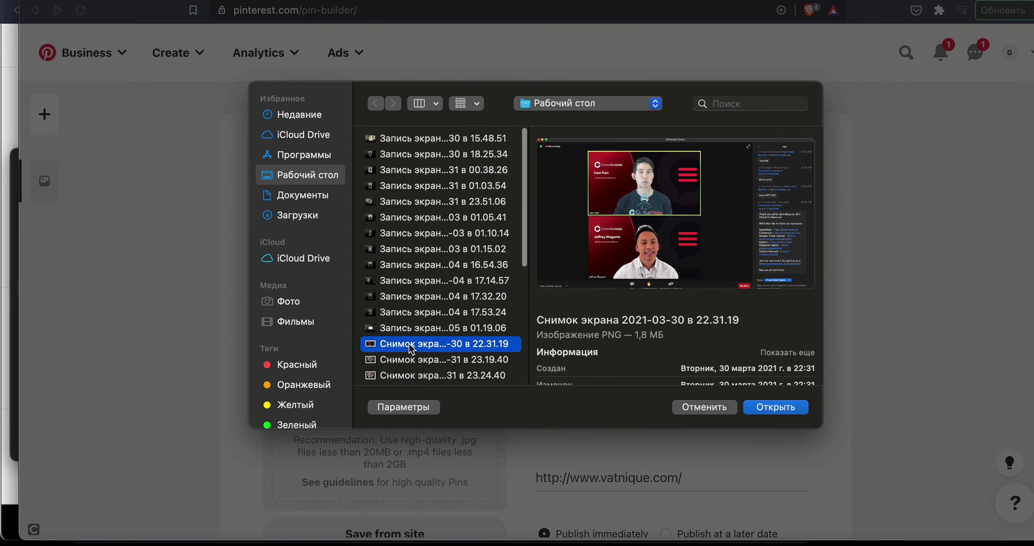
{"action": "scroll", "coordinate": [403, 325], "scroll_direction": "down", "scroll_amount": 5}
{"action": "left_click", "coordinate": [393, 304]}
{"action": "scroll", "coordinate": [394, 303], "scroll_direction": "down", "scroll_amount": 3}
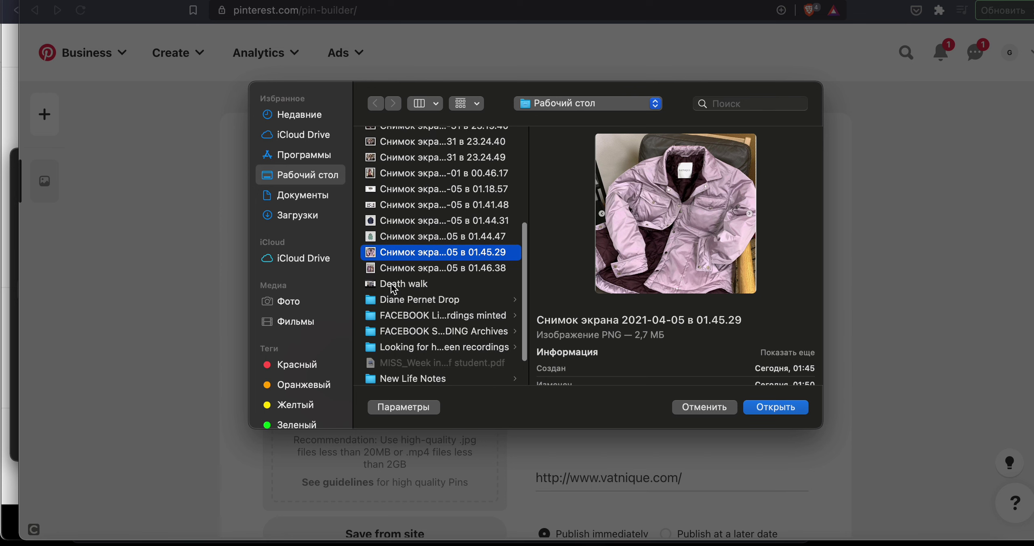
{"action": "left_click", "coordinate": [392, 285]}
{"action": "left_click", "coordinate": [386, 268]}
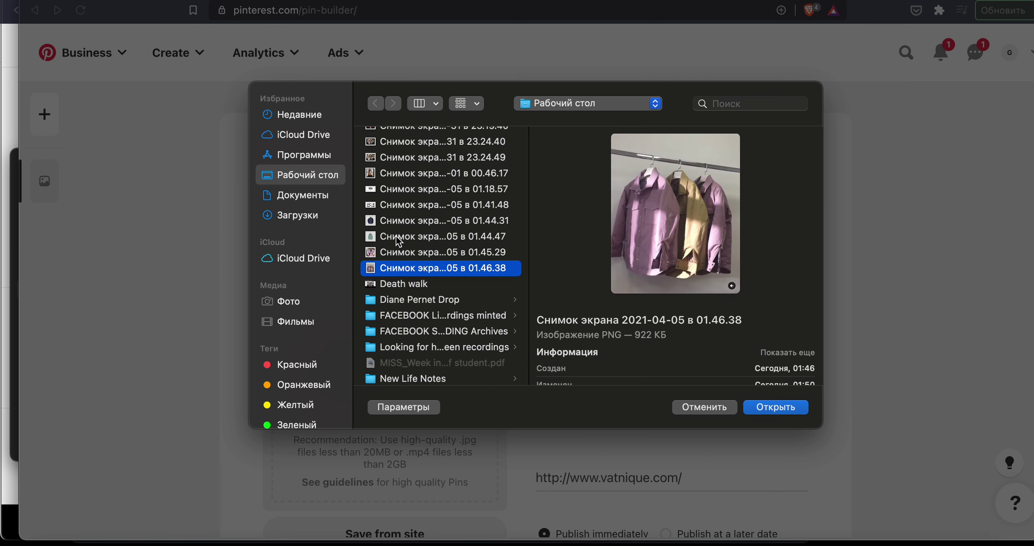
{"action": "left_click", "coordinate": [398, 224], "text": "shift"}
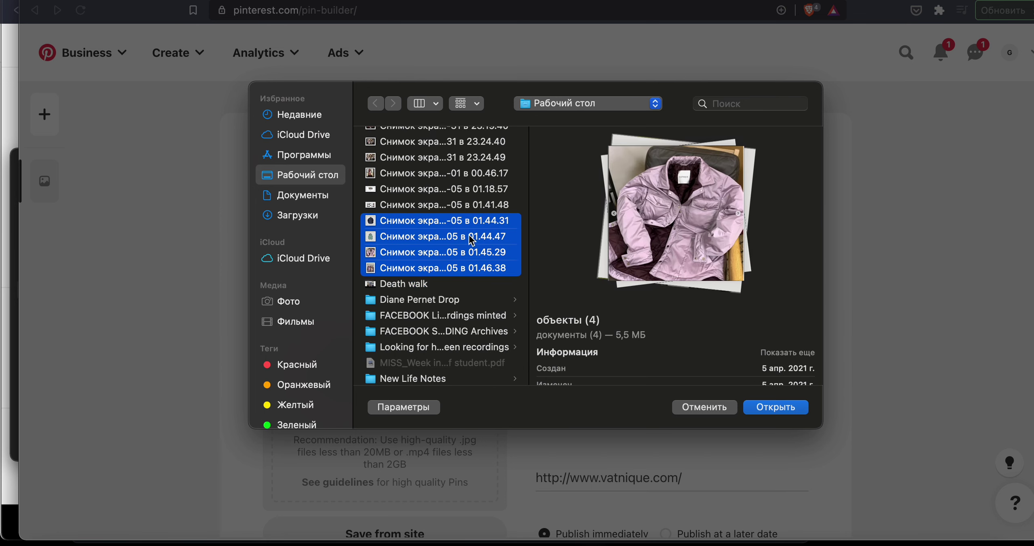
{"action": "left_click", "coordinate": [760, 407]}
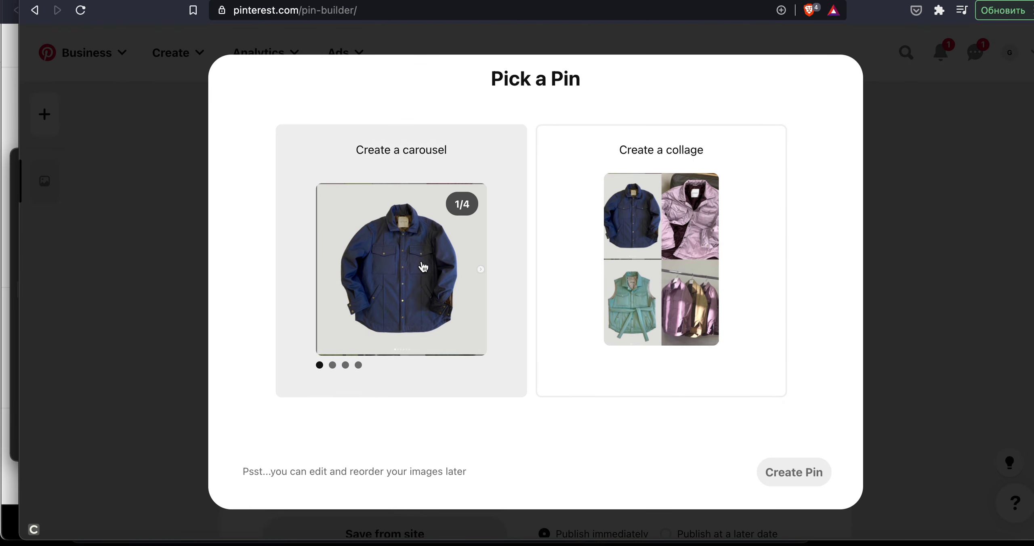
Create the pin as a collage of the four images and dismiss the pin type dialog
{"action": "left_click", "coordinate": [420, 267]}
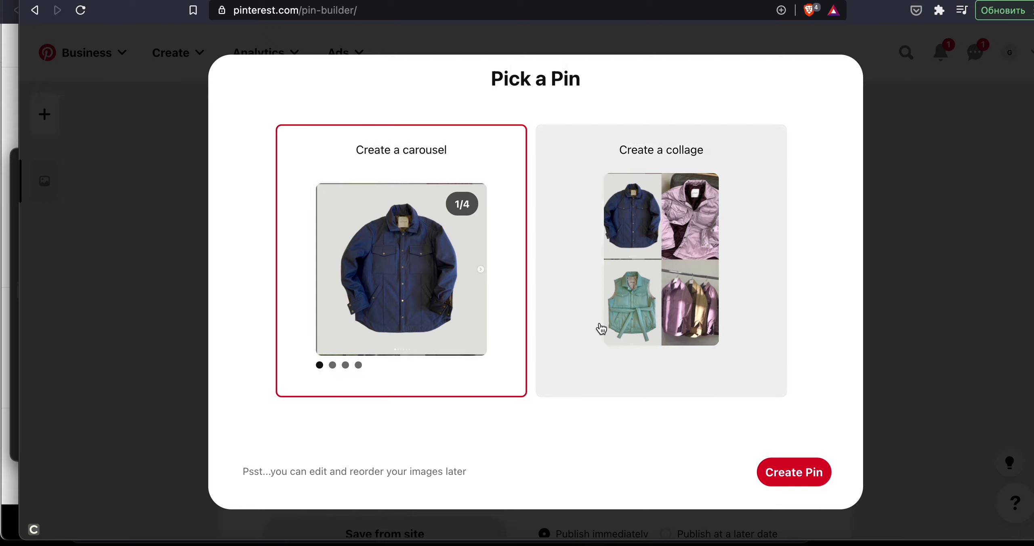
{"action": "left_click", "coordinate": [722, 320]}
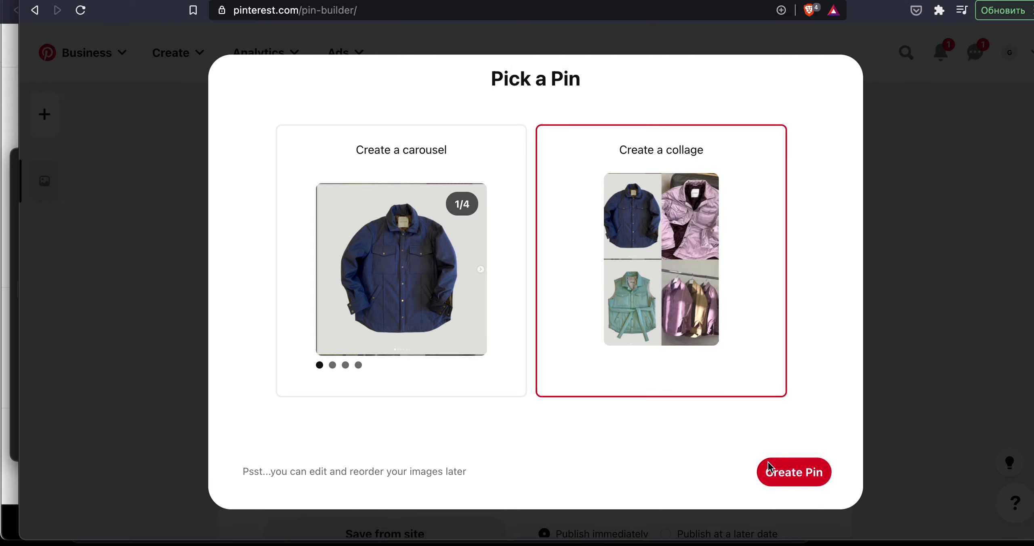
{"action": "left_click", "coordinate": [775, 479]}
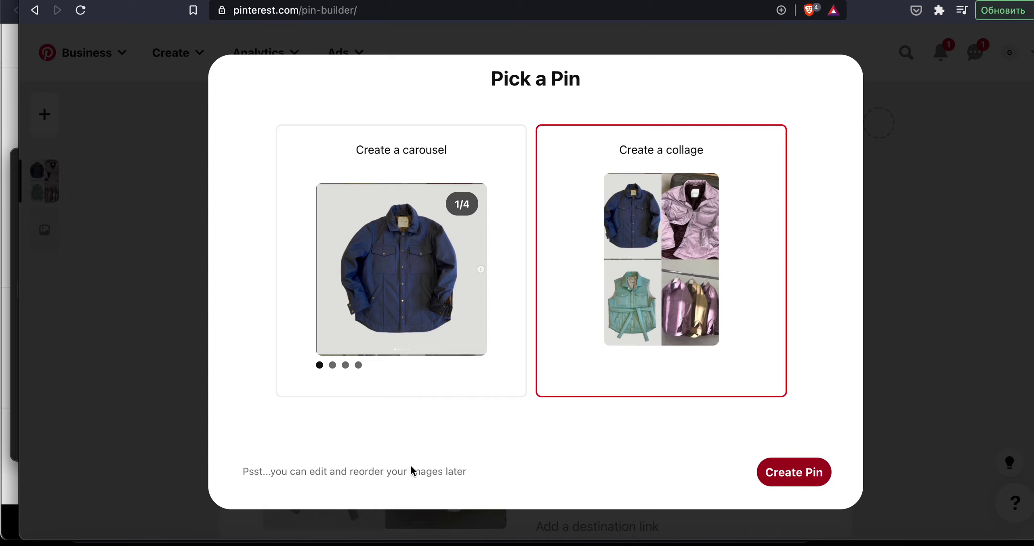
{"action": "left_click", "coordinate": [780, 477]}
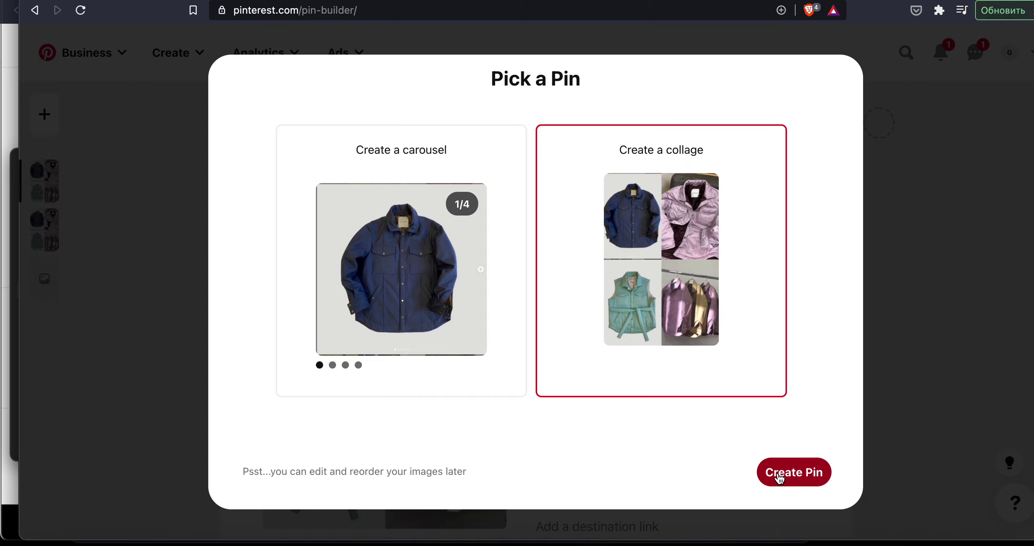
{"action": "left_click", "coordinate": [776, 482]}
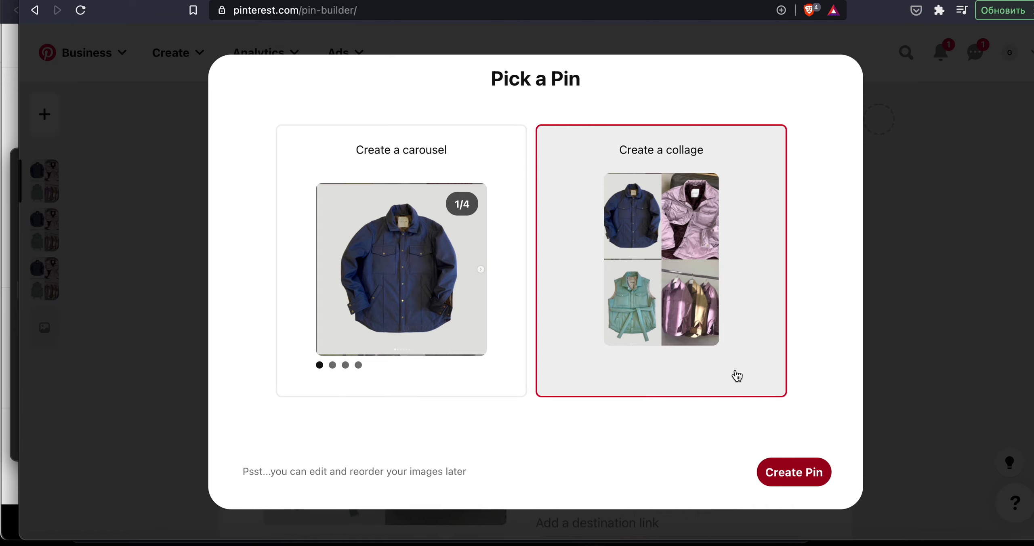
{"action": "left_click", "coordinate": [911, 198]}
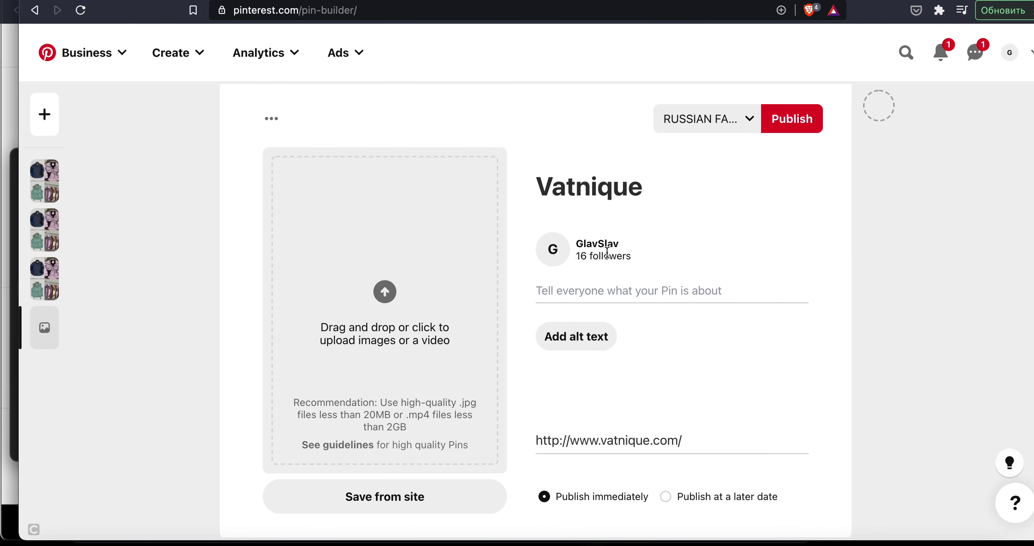
Open the first collage draft in the image editor and set its aspect ratio to 1:1
{"action": "scroll", "coordinate": [607, 253], "scroll_direction": "down", "scroll_amount": 2}
{"action": "left_click", "coordinate": [39, 235]}
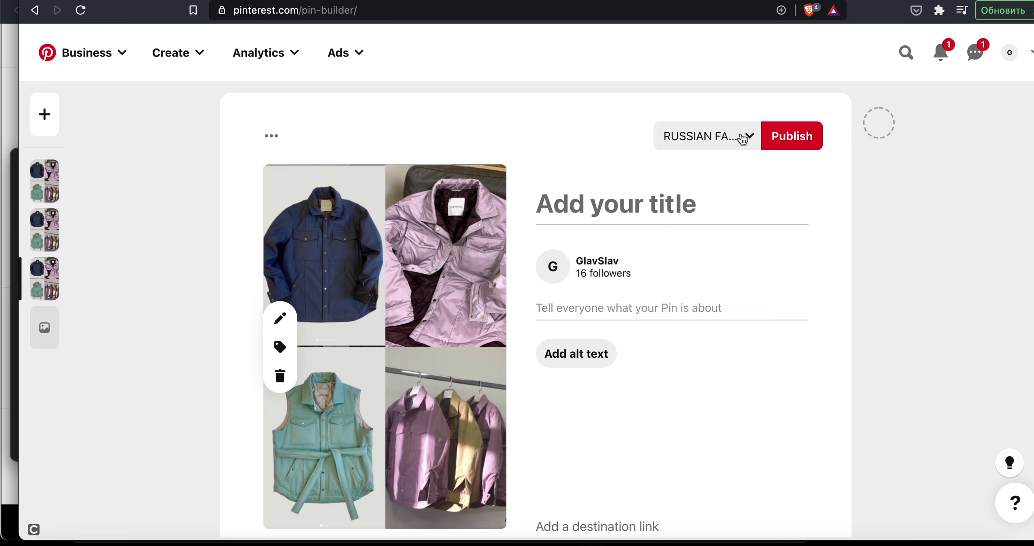
{"action": "left_click", "coordinate": [50, 180]}
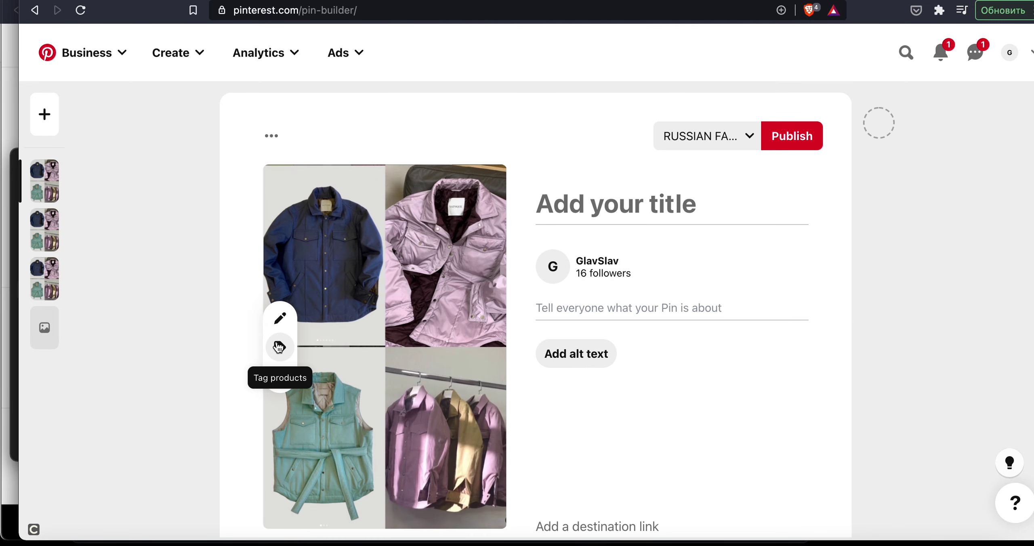
{"action": "left_click", "coordinate": [279, 319]}
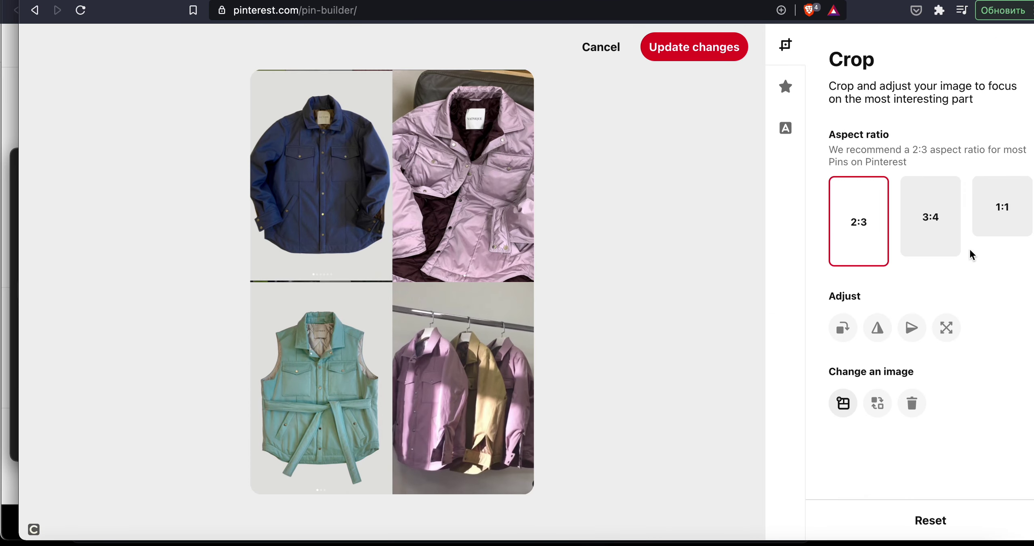
{"action": "left_click", "coordinate": [927, 236]}
{"action": "left_click", "coordinate": [1007, 230]}
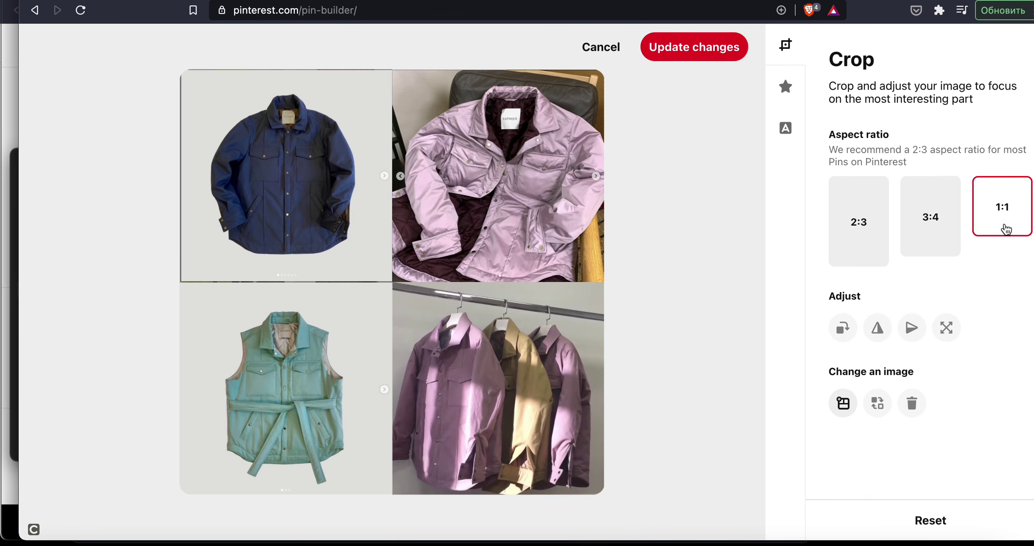
{"action": "left_click", "coordinate": [949, 230]}
{"action": "left_click", "coordinate": [1002, 221]}
Rearrange the collage with the vest top-left, hanging jackets top-right, pink jacket bottom-left and navy jacket bottom-right, and apply the changes
{"action": "left_click_drag", "start_coordinate": [353, 358], "coordinate": [511, 163]}
{"action": "left_click_drag", "start_coordinate": [510, 344], "coordinate": [523, 194]}
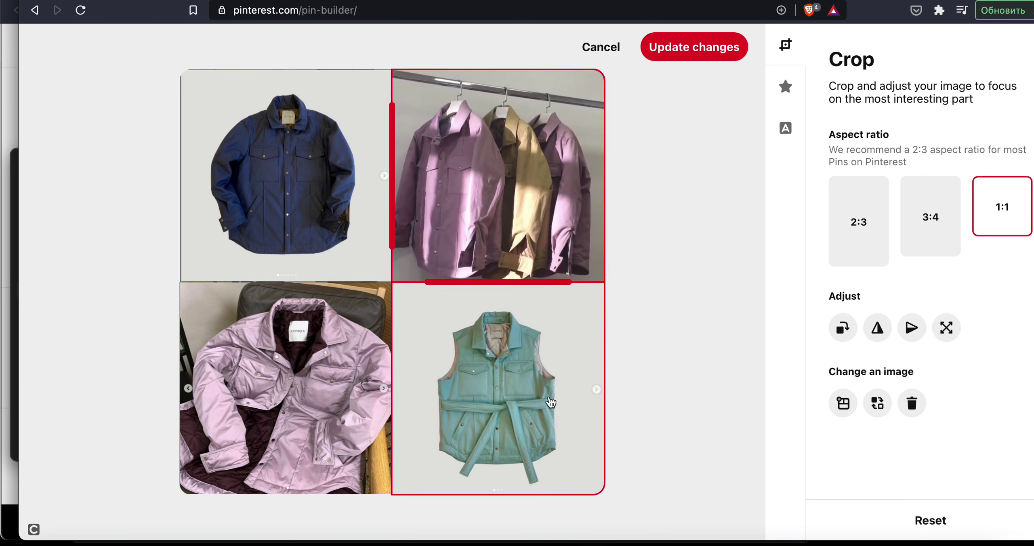
{"action": "left_click_drag", "start_coordinate": [358, 247], "coordinate": [484, 382]}
{"action": "left_click_drag", "start_coordinate": [297, 199], "coordinate": [354, 277]}
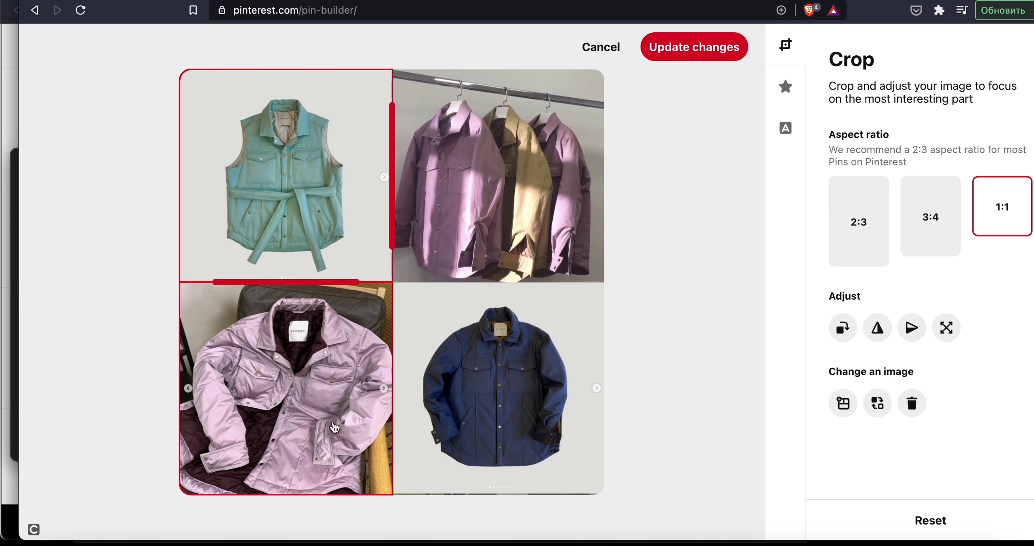
{"action": "left_click", "coordinate": [687, 47]}
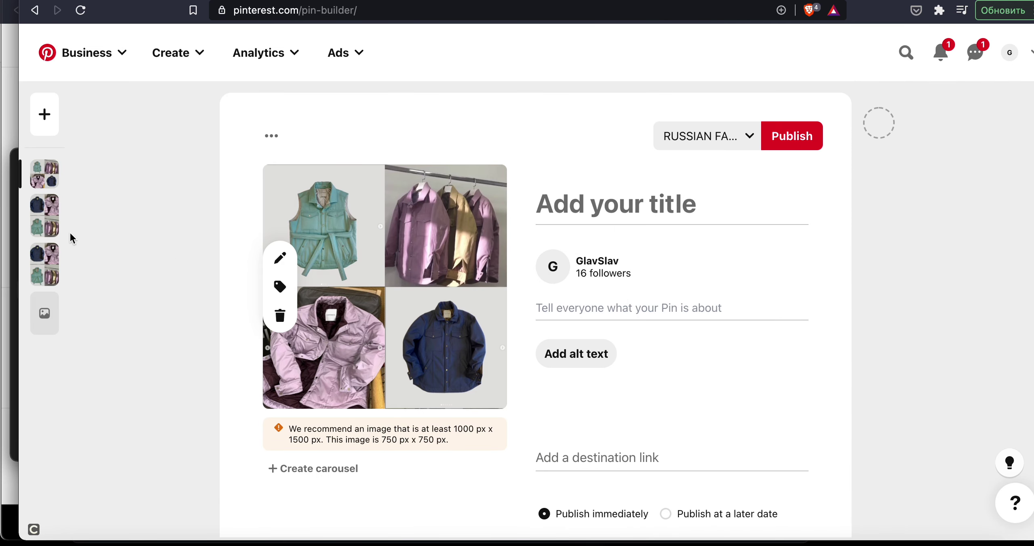
Title the rearranged collage pin "Vatnique"
{"action": "left_click", "coordinate": [573, 206]}
{"action": "type", "text": "http://www.vatnique.com/"}
{"action": "left_click", "coordinate": [685, 203]}
{"action": "key", "text": "super+BackSpace"}
{"action": "type", "text": "V"}
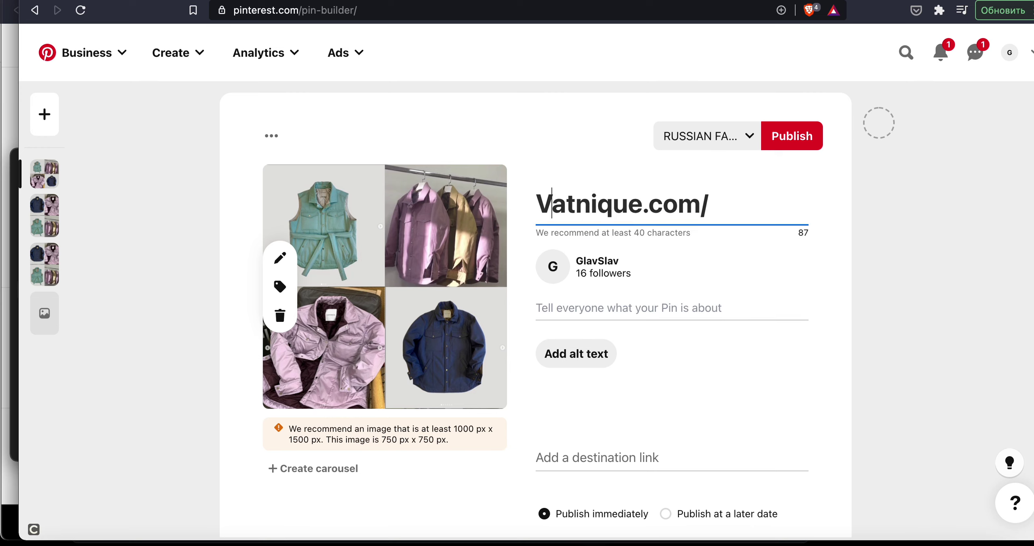
{"action": "left_click_drag", "start_coordinate": [643, 202], "coordinate": [711, 205]}
{"action": "key", "text": "BackSpace"}
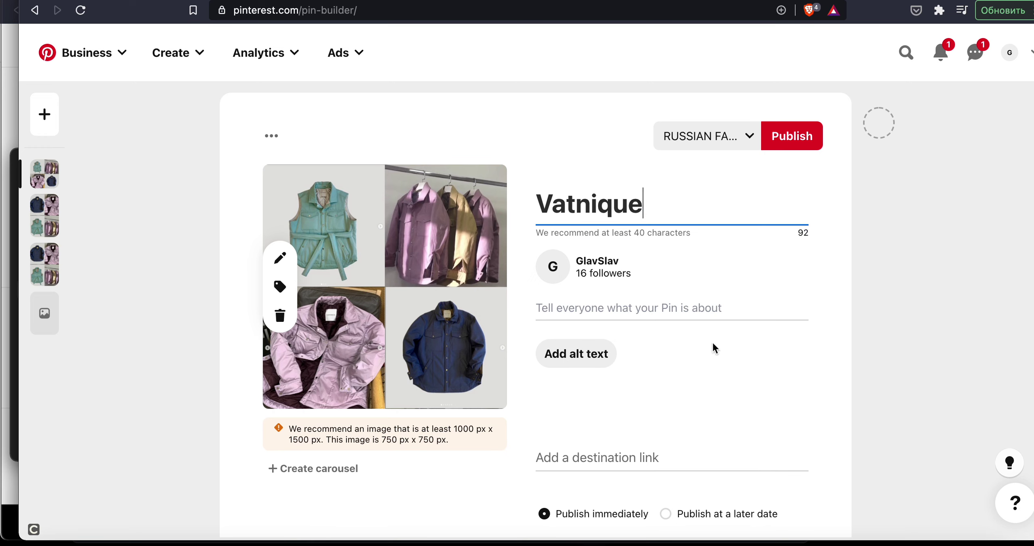
{"action": "left_click", "coordinate": [556, 460]}
{"action": "type", "text": "http://www.vatnique.com/"}
{"action": "left_click", "coordinate": [786, 141]}
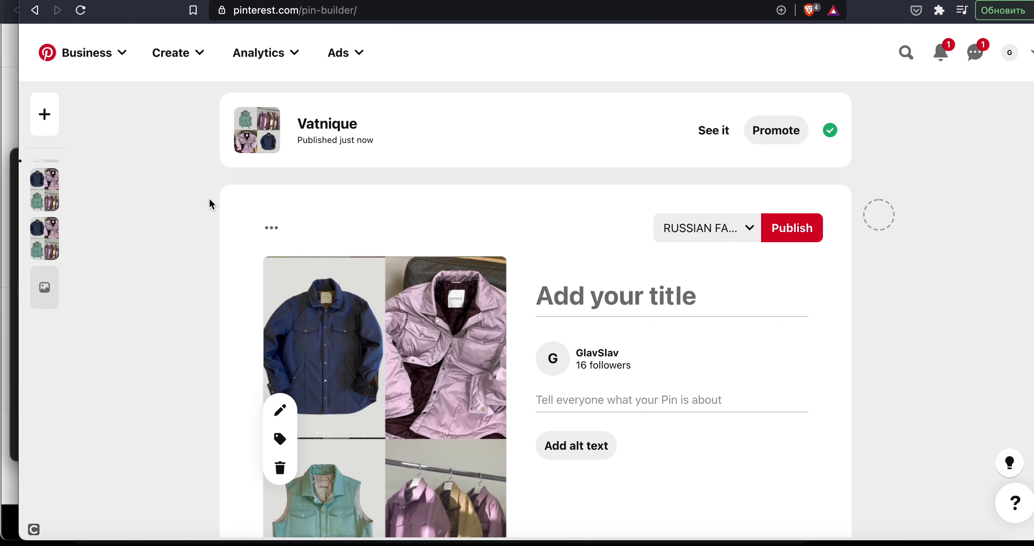
Delete the two leftover collage drafts from the pin builder
{"action": "left_click", "coordinate": [45, 202]}
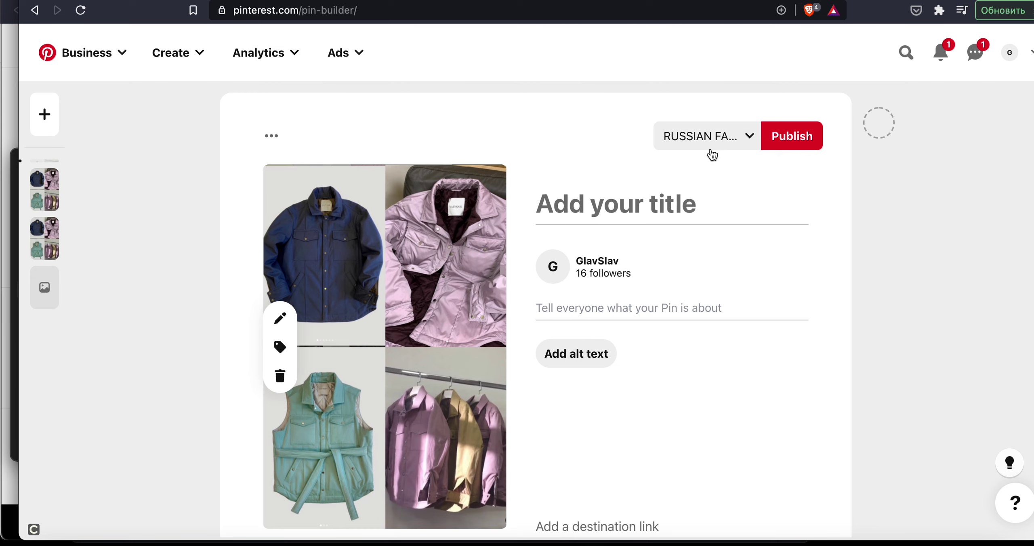
{"action": "left_click", "coordinate": [276, 147]}
{"action": "left_click", "coordinate": [243, 182]}
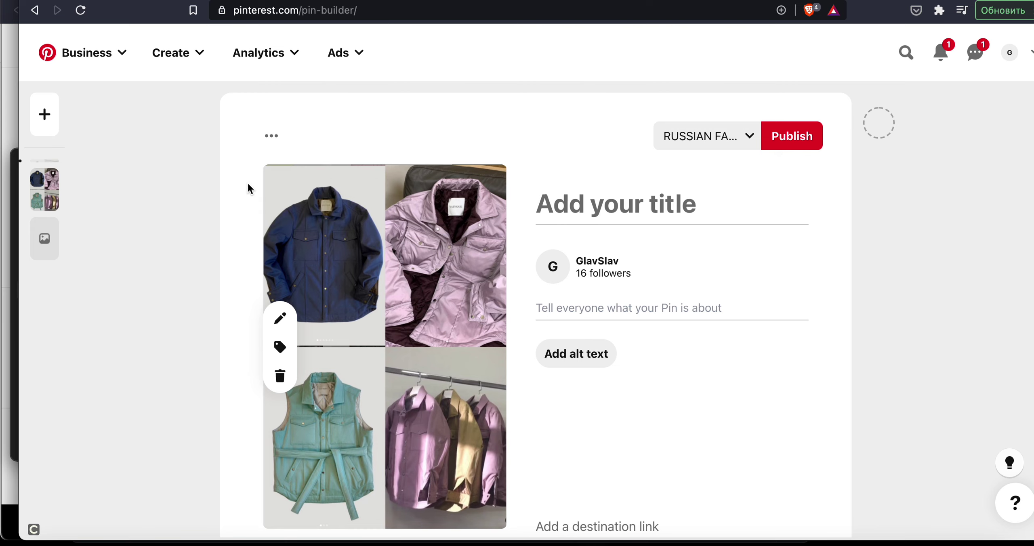
{"action": "left_click", "coordinate": [270, 141]}
{"action": "left_click", "coordinate": [294, 180]}
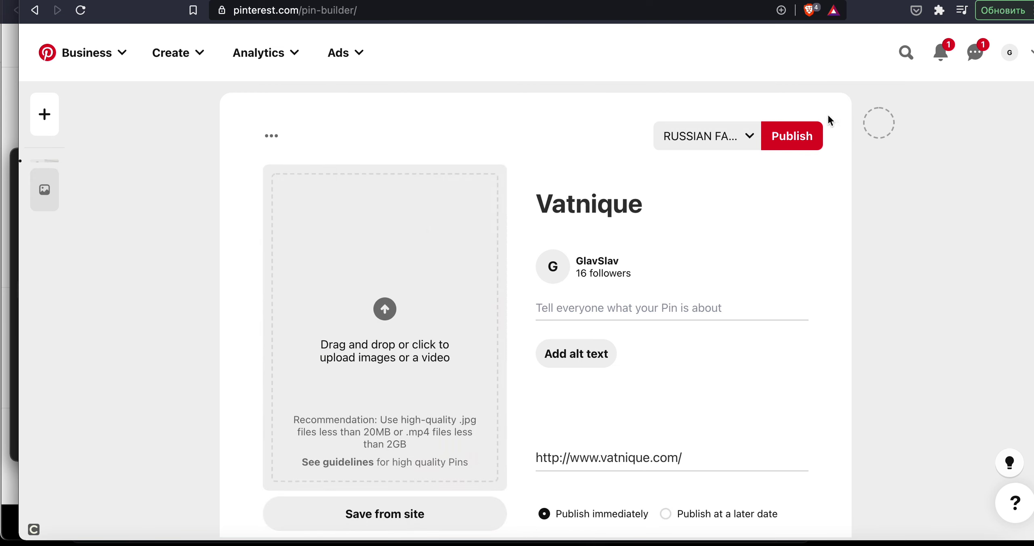
Add a new blank pin draft in the pin builder
{"action": "left_click", "coordinate": [674, 149]}
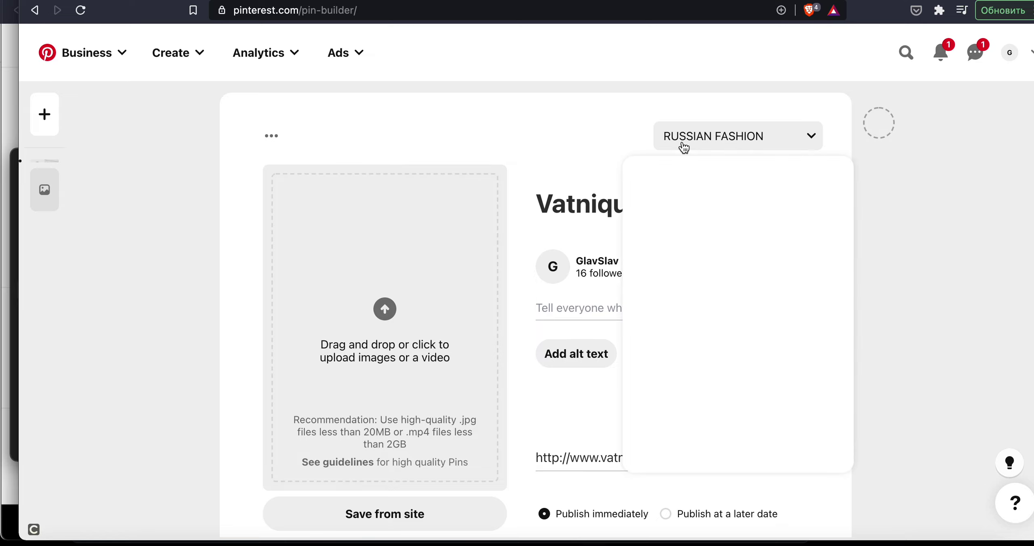
{"action": "left_click", "coordinate": [549, 128]}
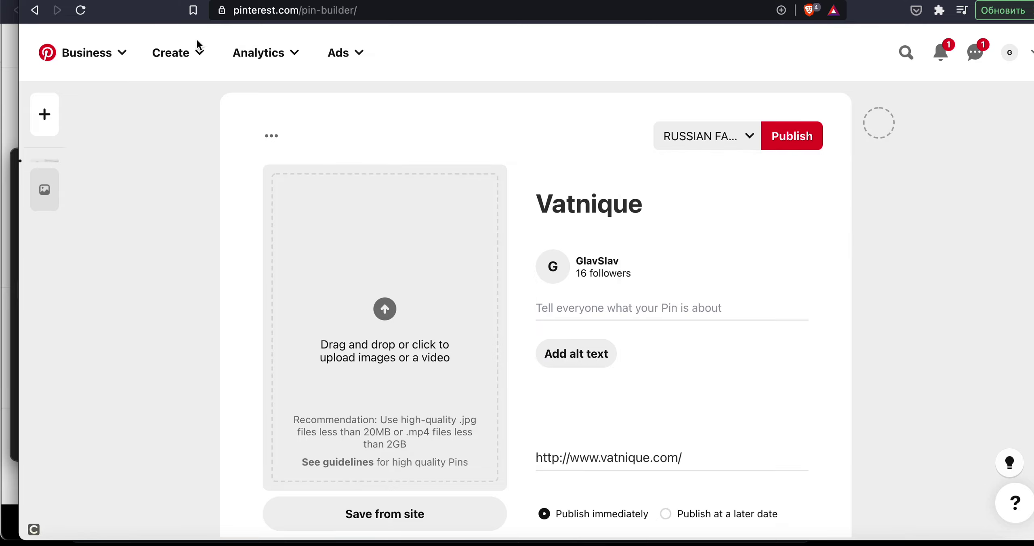
{"action": "left_click", "coordinate": [48, 111]}
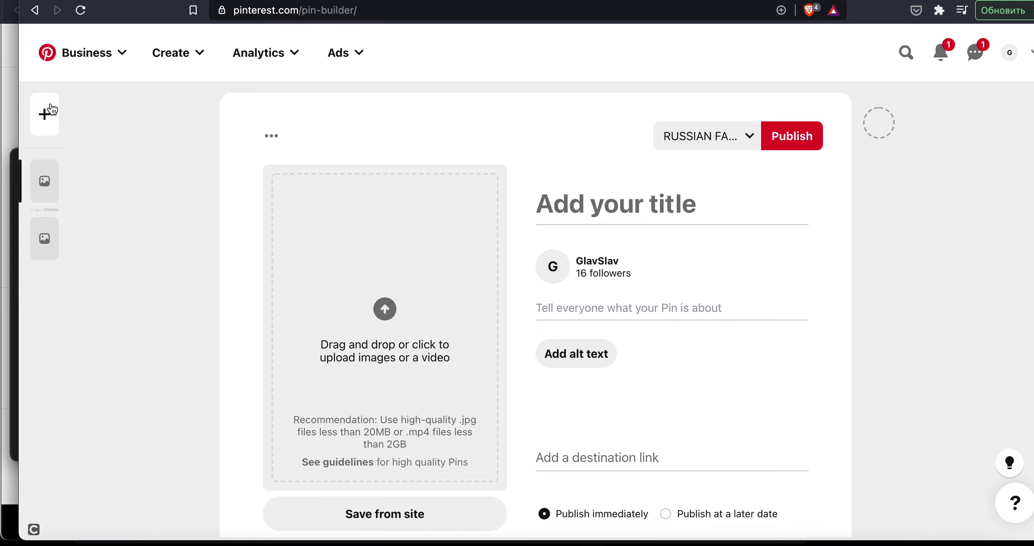
Open the All Pins collection on the account profile and look over the published pins
{"action": "left_click", "coordinate": [1009, 53]}
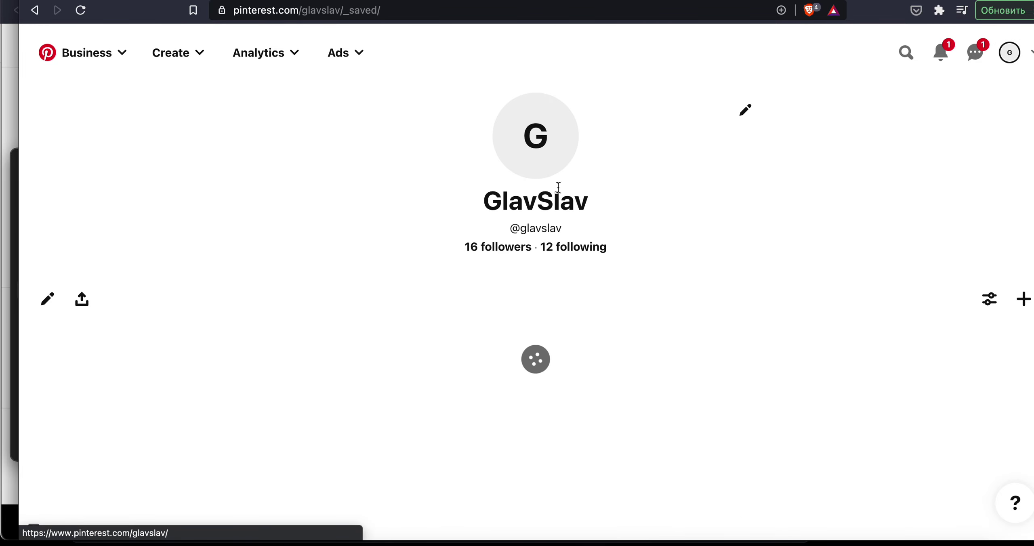
{"action": "scroll", "coordinate": [634, 279], "scroll_direction": "down", "scroll_amount": 4}
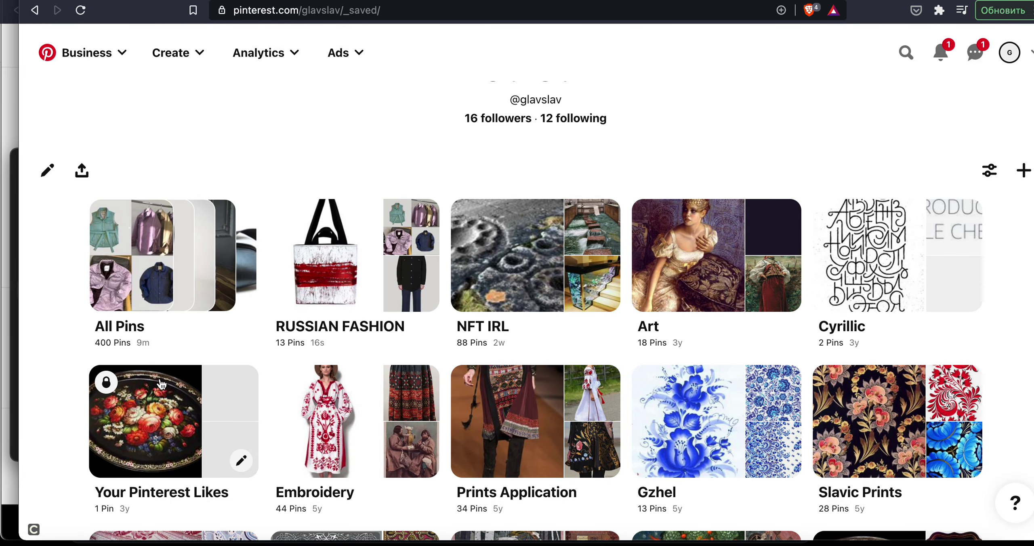
{"action": "left_click", "coordinate": [133, 333]}
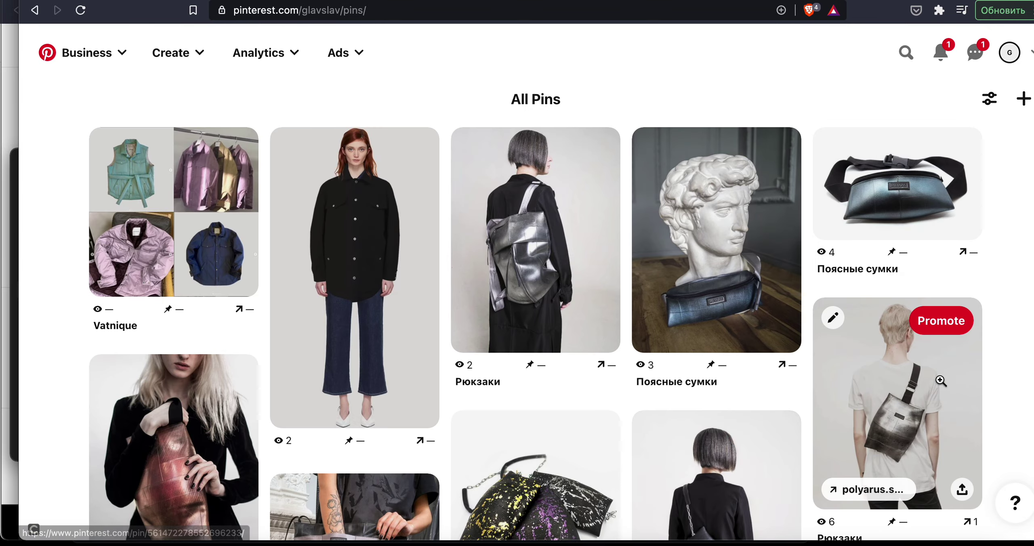
{"action": "scroll", "coordinate": [929, 384], "scroll_direction": "down", "scroll_amount": 5}
{"action": "scroll", "coordinate": [941, 380], "scroll_direction": "up", "scroll_amount": 5}
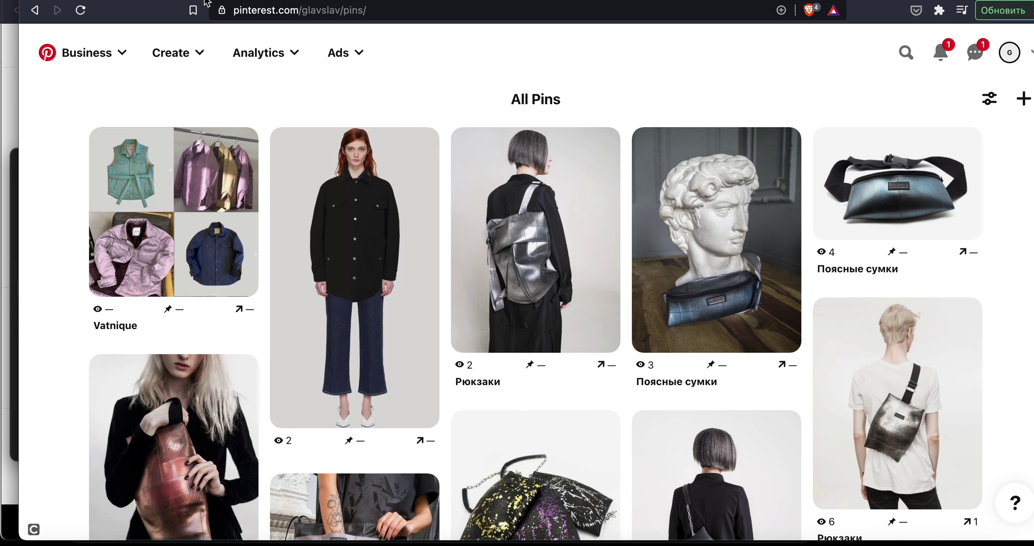
Revisit the top of the Vatnique website and return to the Pinterest pins page
{"action": "key", "text": "ctrl+Tab"}
{"action": "key", "text": "ctrl+Tab"}
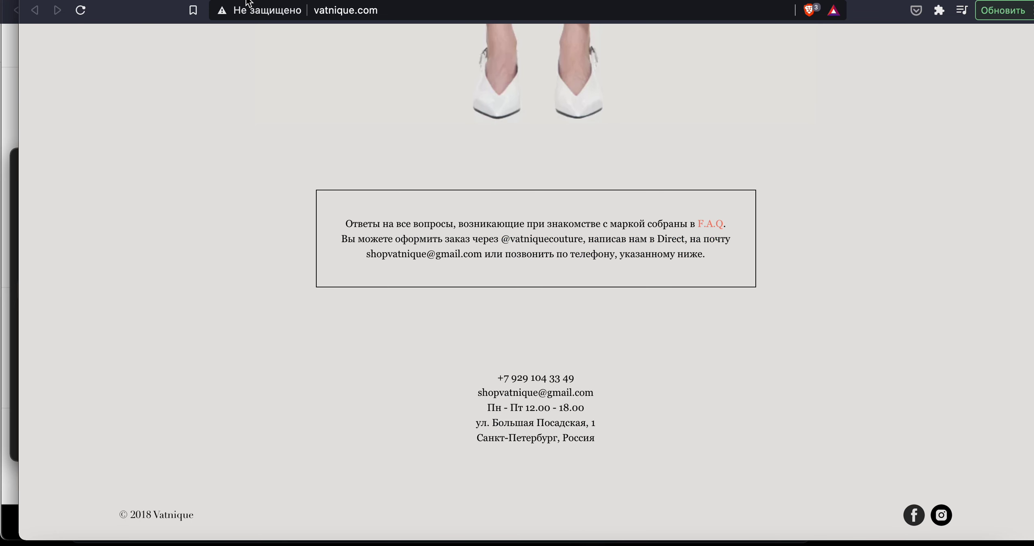
{"action": "scroll", "coordinate": [421, 218], "scroll_direction": "up", "scroll_amount": 20}
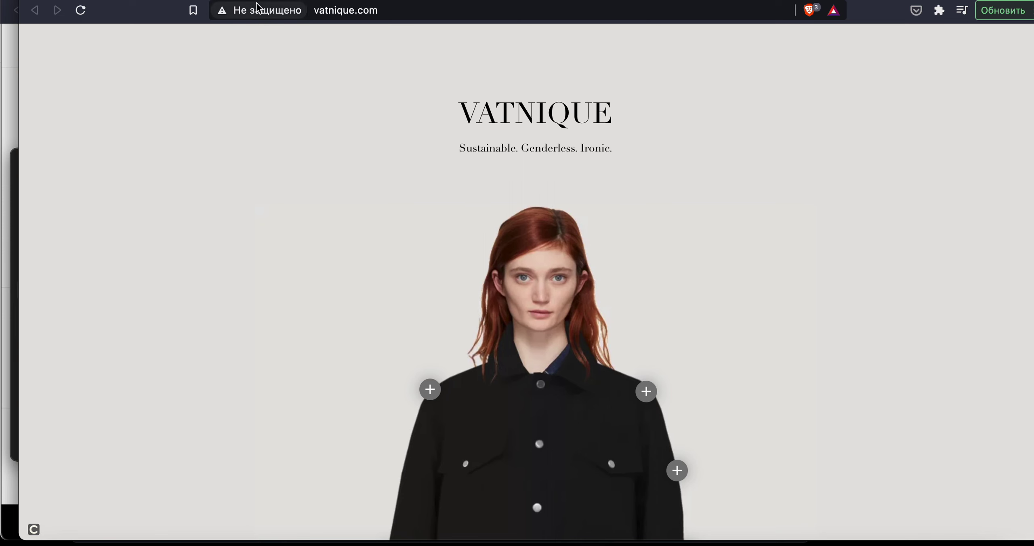
{"action": "key", "text": "ctrl+Tab"}
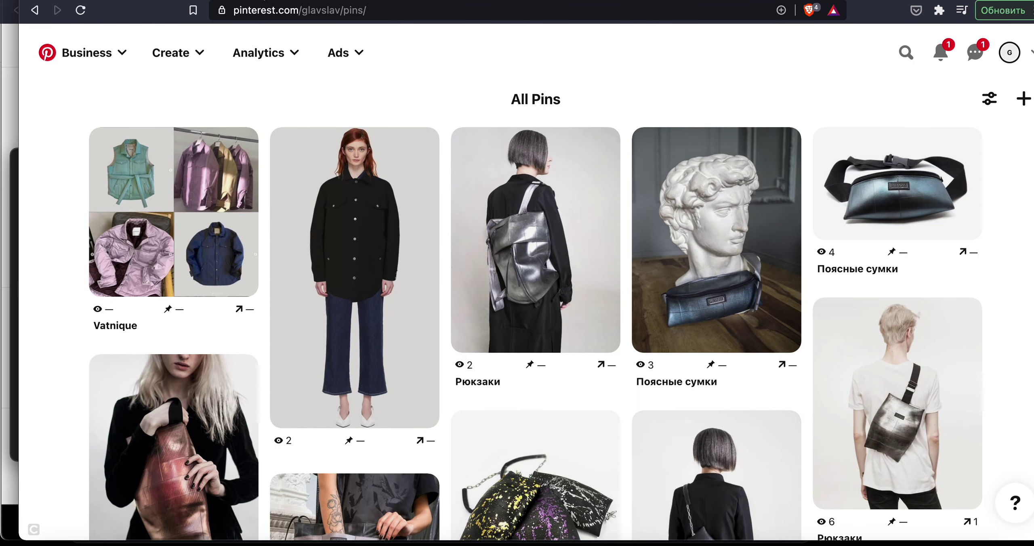
Switch to the mirafedotova.com shop and look through the first page of its clothing catalogue
{"action": "key", "text": "ctrl+Tab"}
{"action": "key", "text": "ctrl+Tab"}
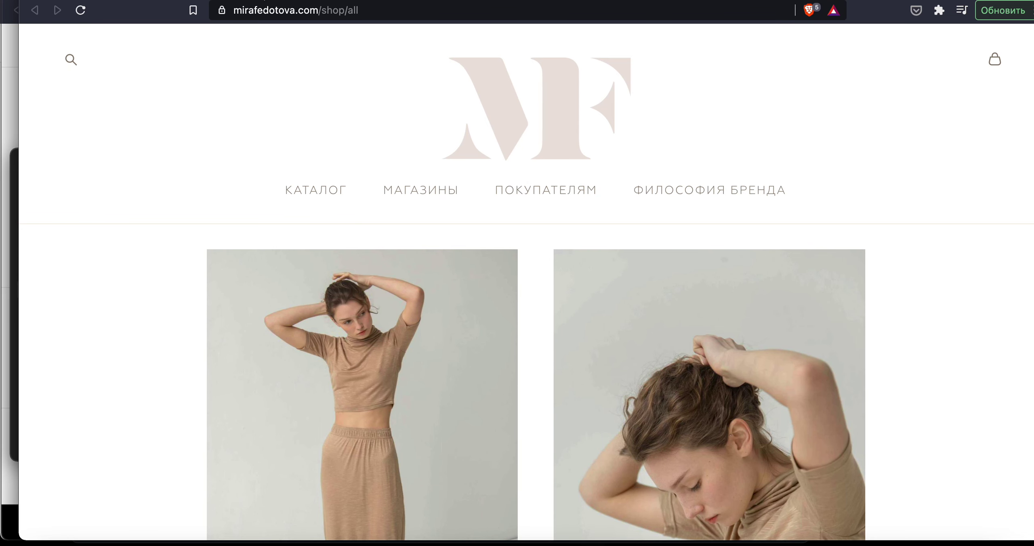
{"action": "scroll", "coordinate": [510, 284], "scroll_direction": "down", "scroll_amount": 15}
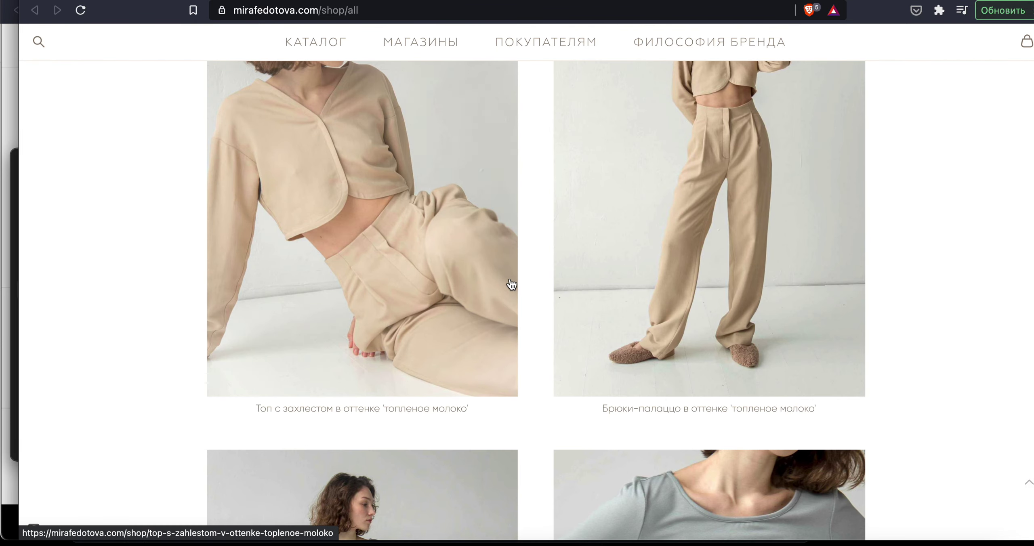
{"action": "scroll", "coordinate": [511, 284], "scroll_direction": "down", "scroll_amount": 20}
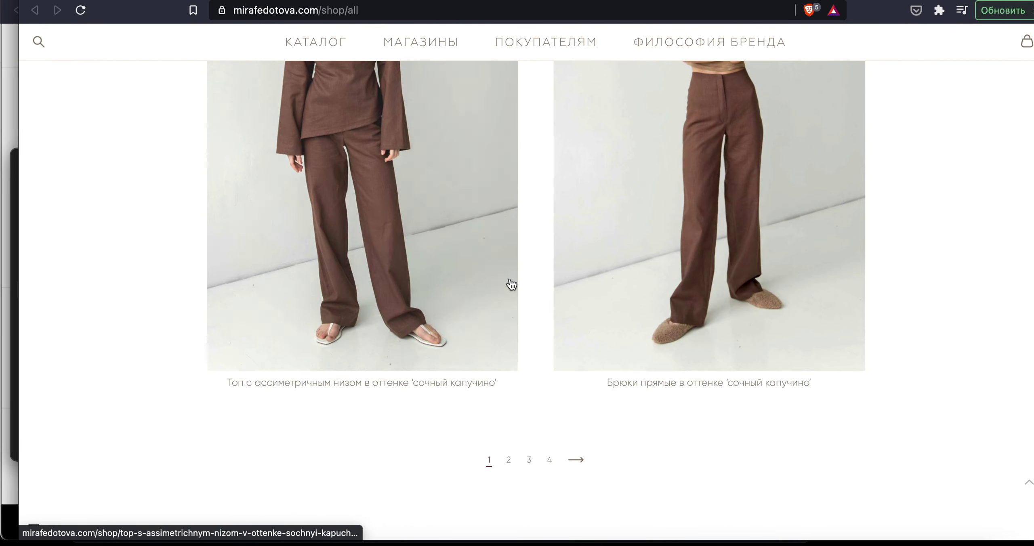
{"action": "scroll", "coordinate": [510, 283], "scroll_direction": "up", "scroll_amount": 20}
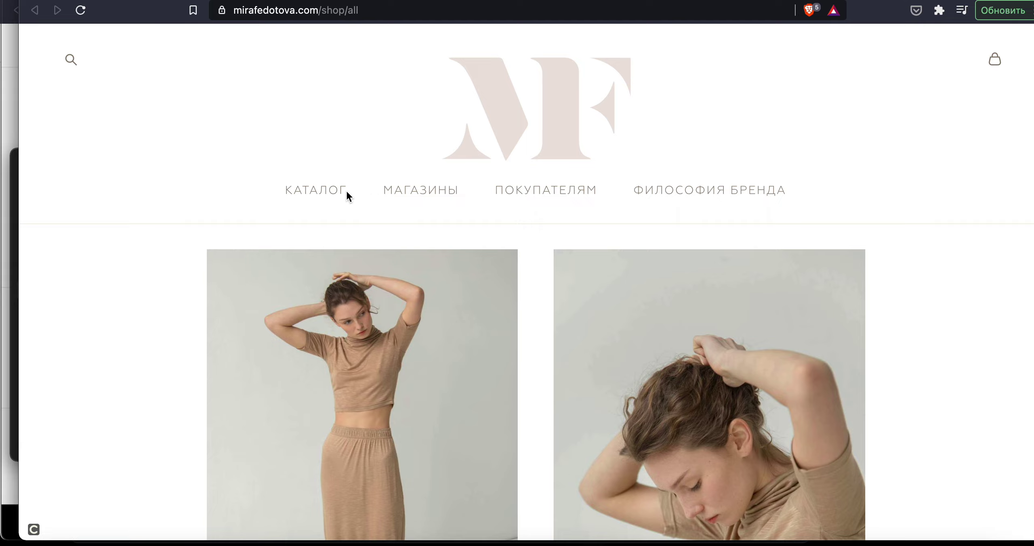
Browse the ВСЕ ТОВАРЫ catalogue and open the product page of the tie top in the shade 'грозовое небо'
{"action": "mouse_move", "coordinate": [316, 196]}
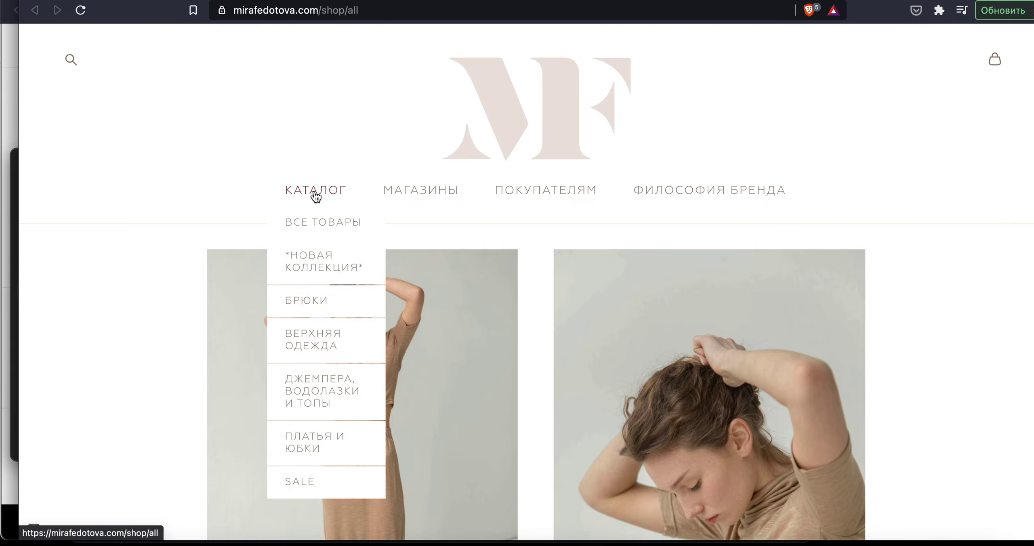
{"action": "left_click", "coordinate": [305, 222]}
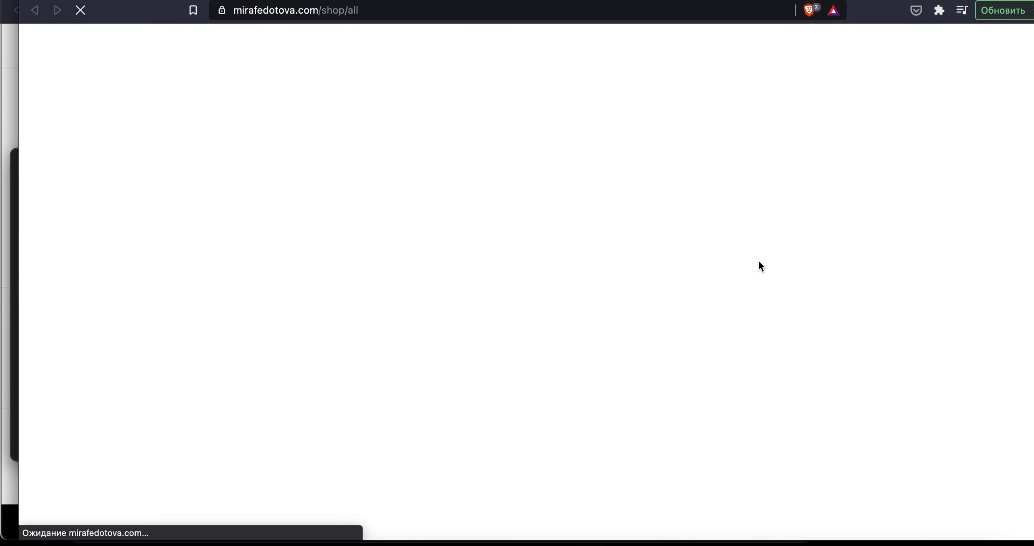
{"action": "scroll", "coordinate": [914, 417], "scroll_direction": "down", "scroll_amount": 20}
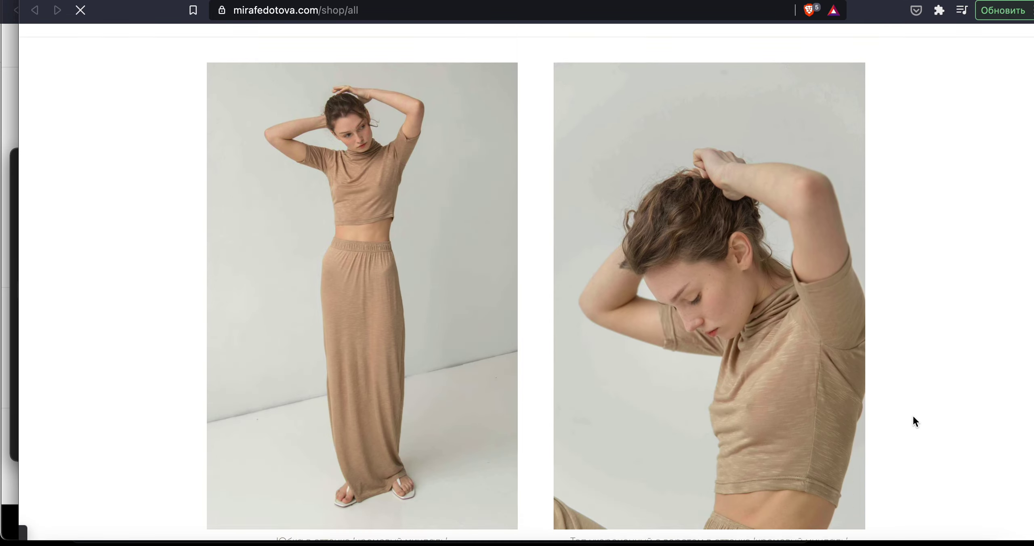
{"action": "scroll", "coordinate": [913, 420], "scroll_direction": "down", "scroll_amount": 4}
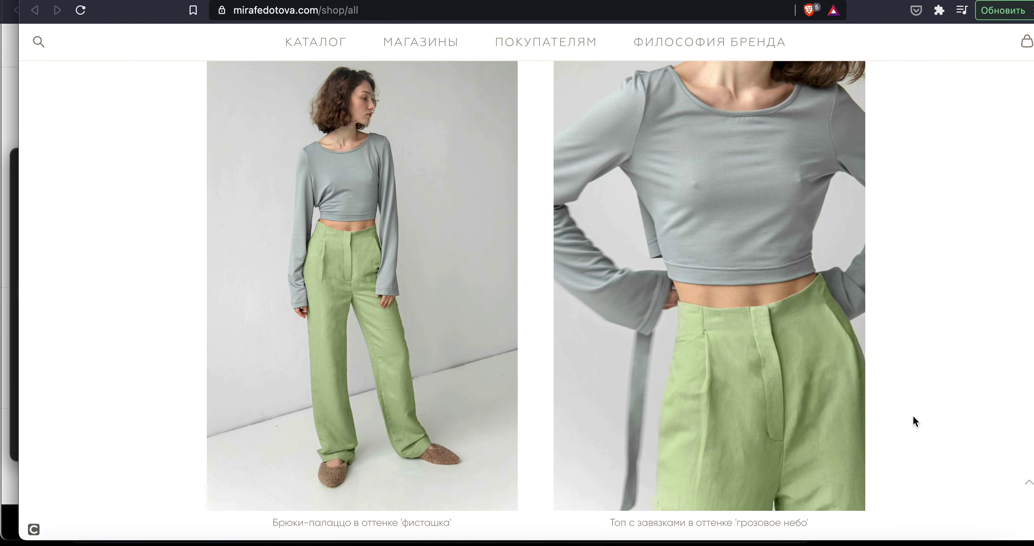
{"action": "left_click", "coordinate": [702, 251]}
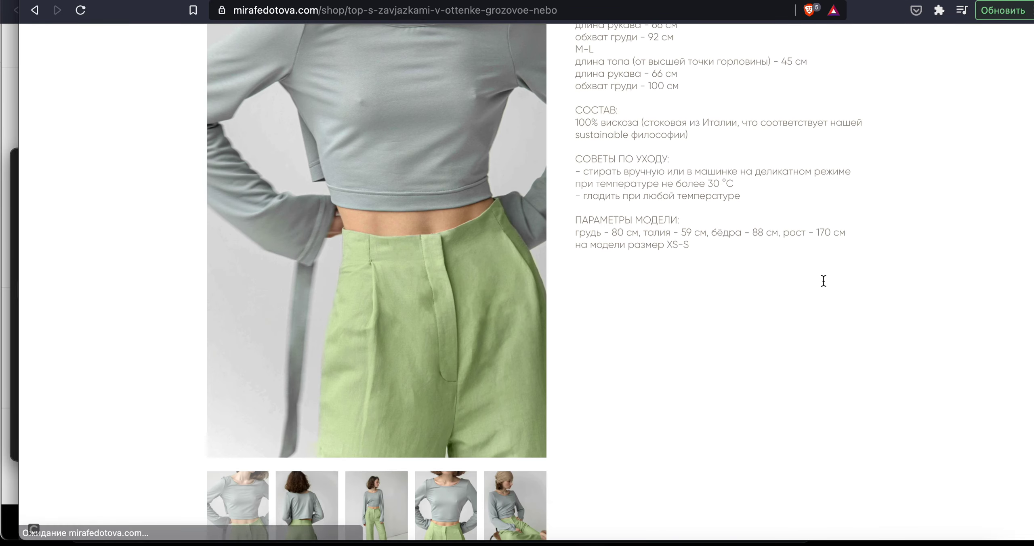
View the product's gallery photos, including the back view and the full-length shot with green trousers
{"action": "scroll", "coordinate": [822, 280], "scroll_direction": "down", "scroll_amount": 10}
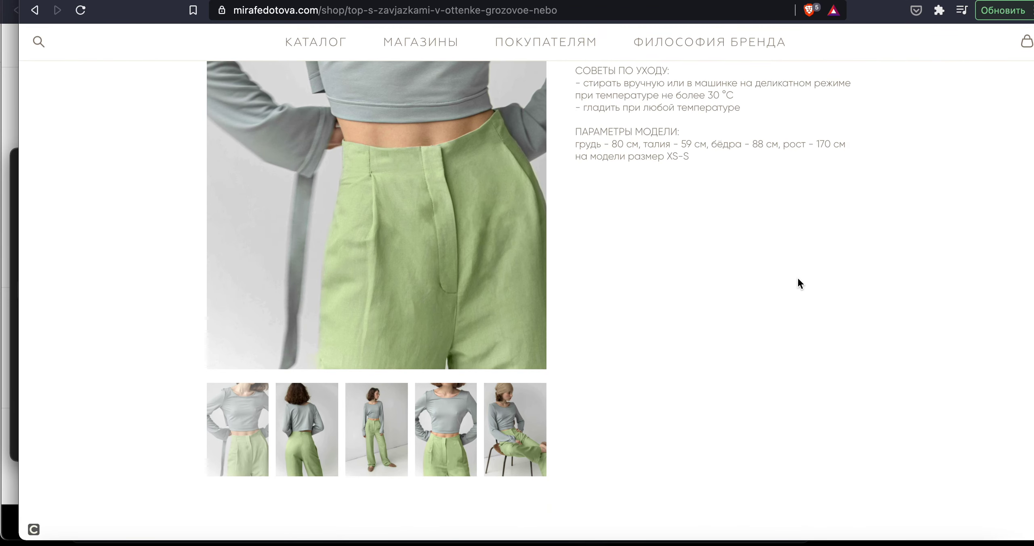
{"action": "left_click", "coordinate": [306, 431]}
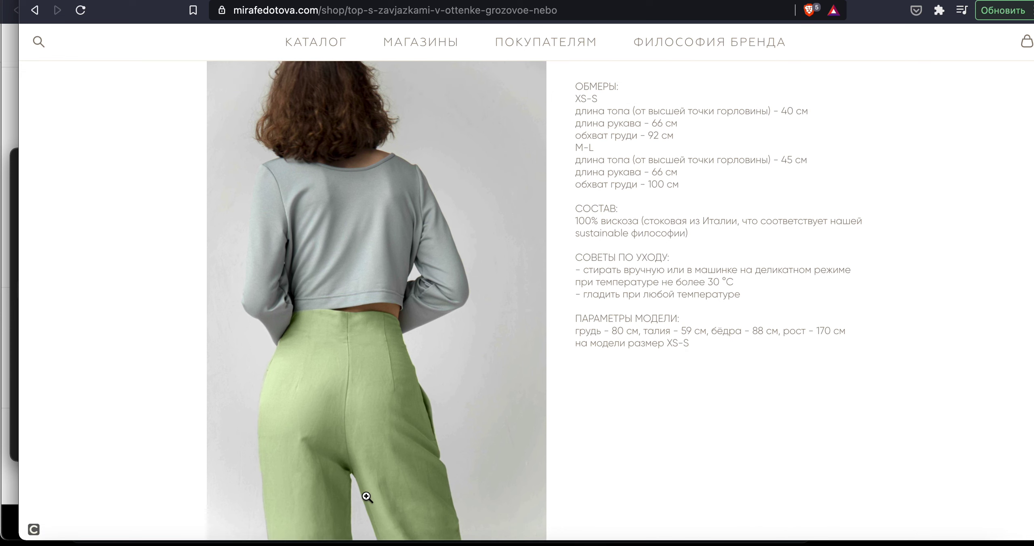
{"action": "scroll", "coordinate": [373, 473], "scroll_direction": "down", "scroll_amount": 5}
{"action": "left_click", "coordinate": [373, 473]}
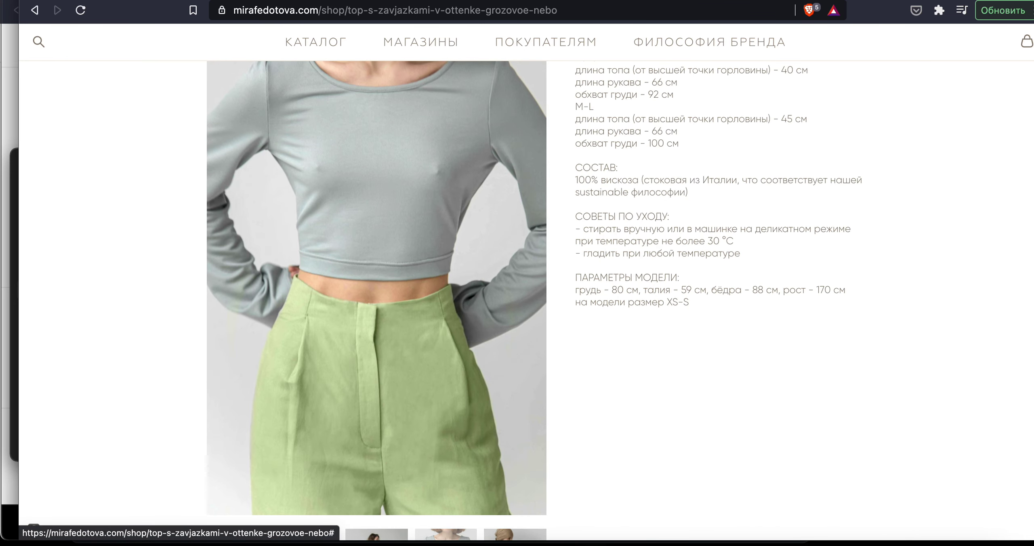
{"action": "scroll", "coordinate": [373, 504], "scroll_direction": "down", "scroll_amount": 3}
{"action": "left_click", "coordinate": [386, 516]}
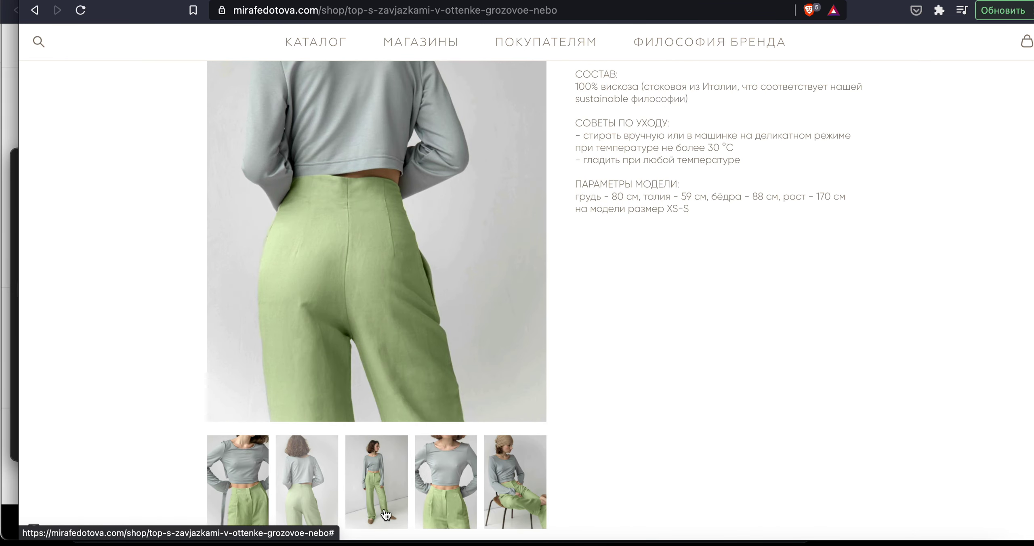
{"action": "left_click", "coordinate": [435, 505]}
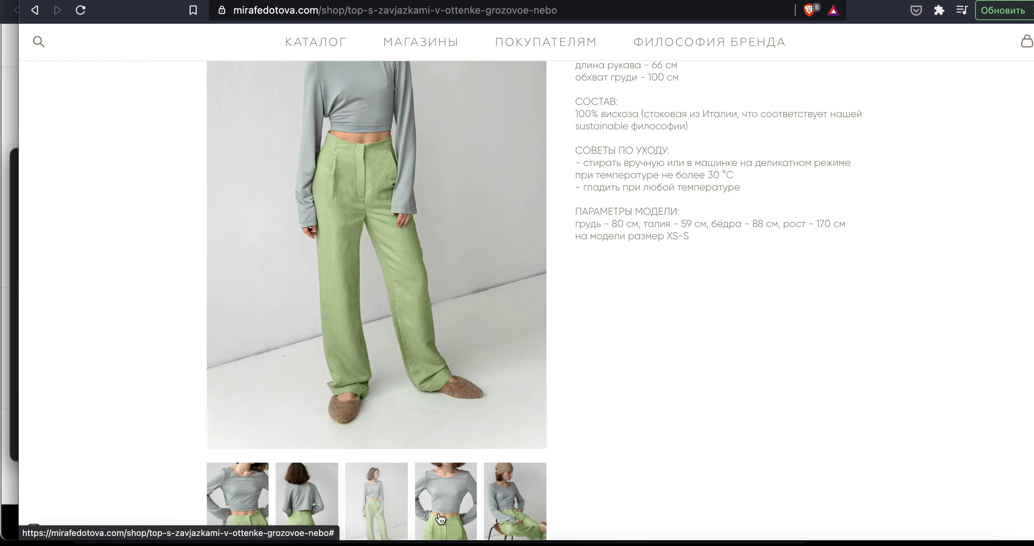
{"action": "left_click", "coordinate": [402, 521]}
Open the full-length photo in the full-screen viewer and inspect it at enlarged size
{"action": "left_click", "coordinate": [329, 103]}
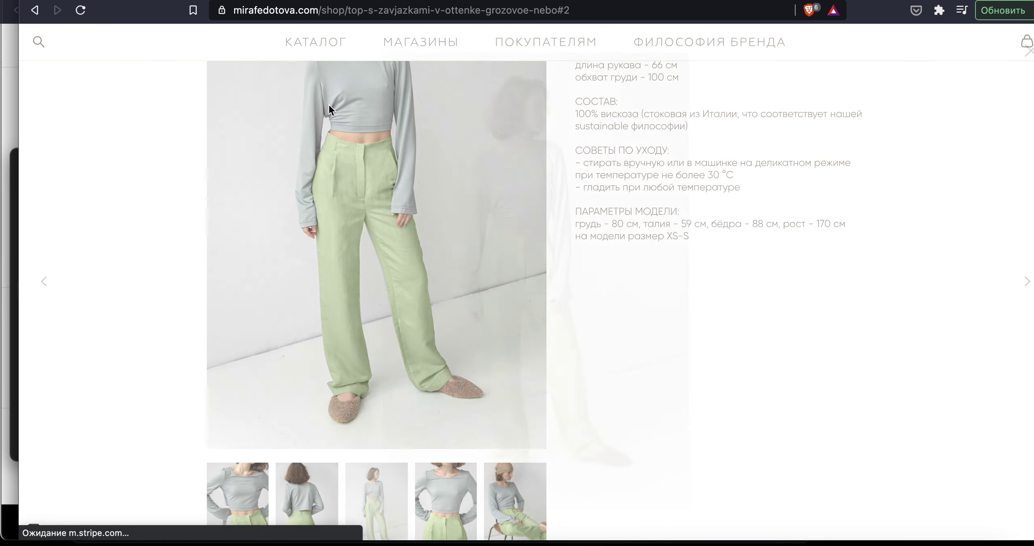
{"action": "left_click", "coordinate": [501, 222]}
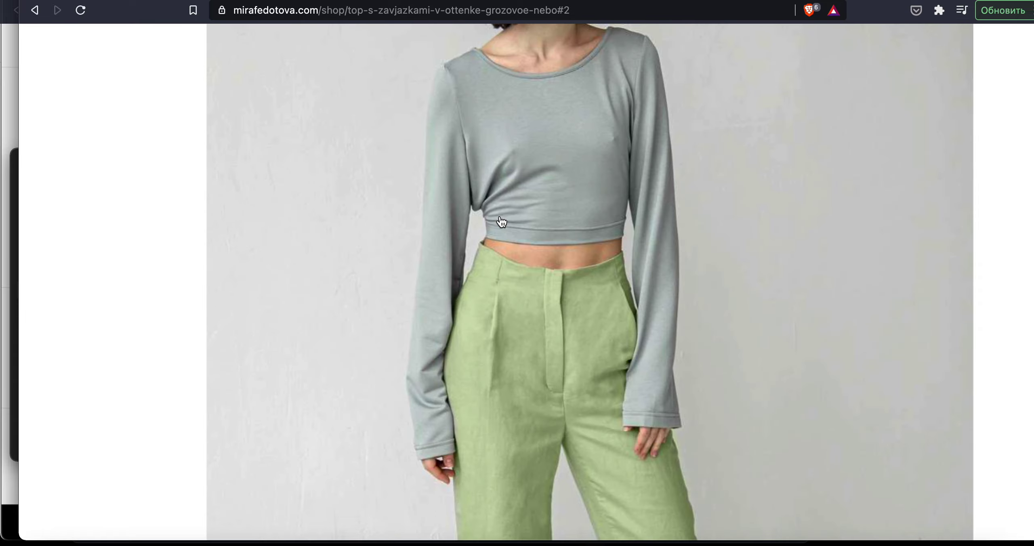
{"action": "left_click", "coordinate": [535, 272]}
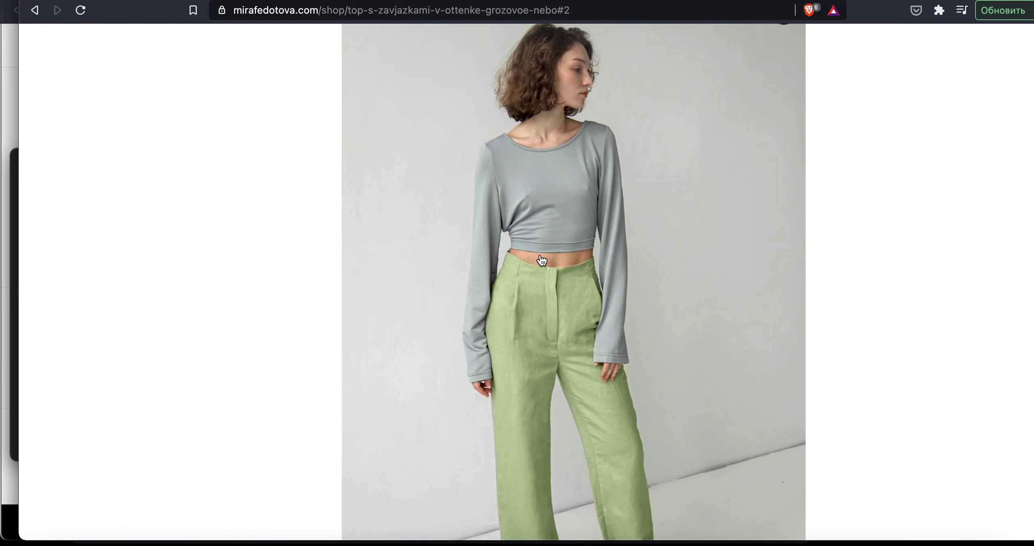
Go back to the gallery's first close-up photo, inspect it enlarged, and return to the product description
{"action": "key", "text": "Right"}
{"action": "key", "text": "Left"}
{"action": "key", "text": "Left"}
{"action": "key", "text": "Left"}
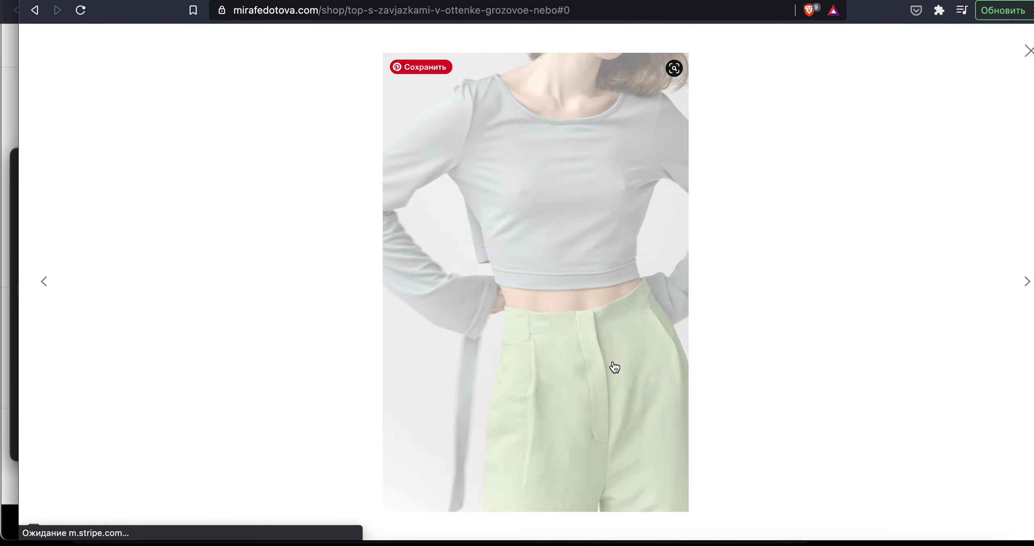
{"action": "key", "text": "Left"}
{"action": "left_click", "coordinate": [448, 266]}
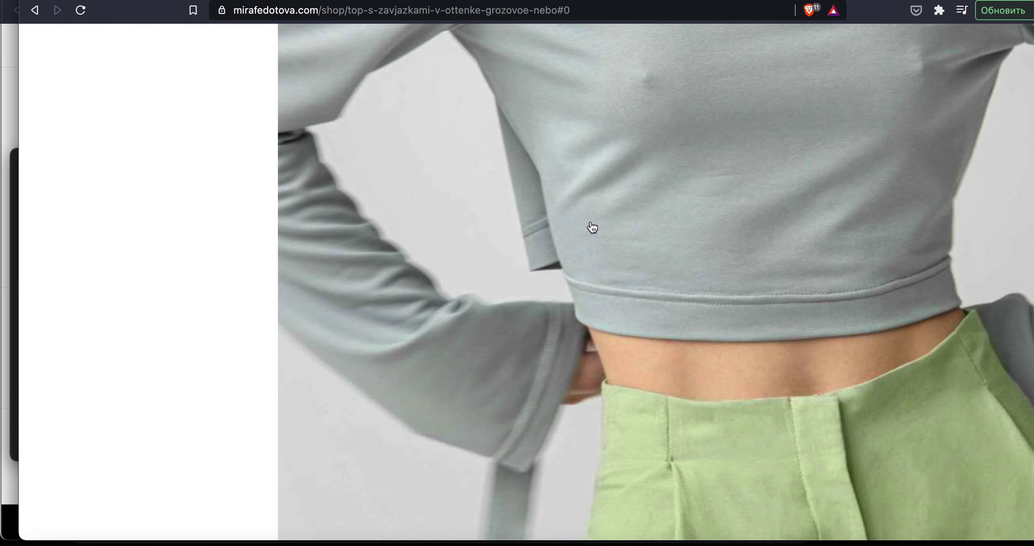
{"action": "left_click", "coordinate": [607, 268]}
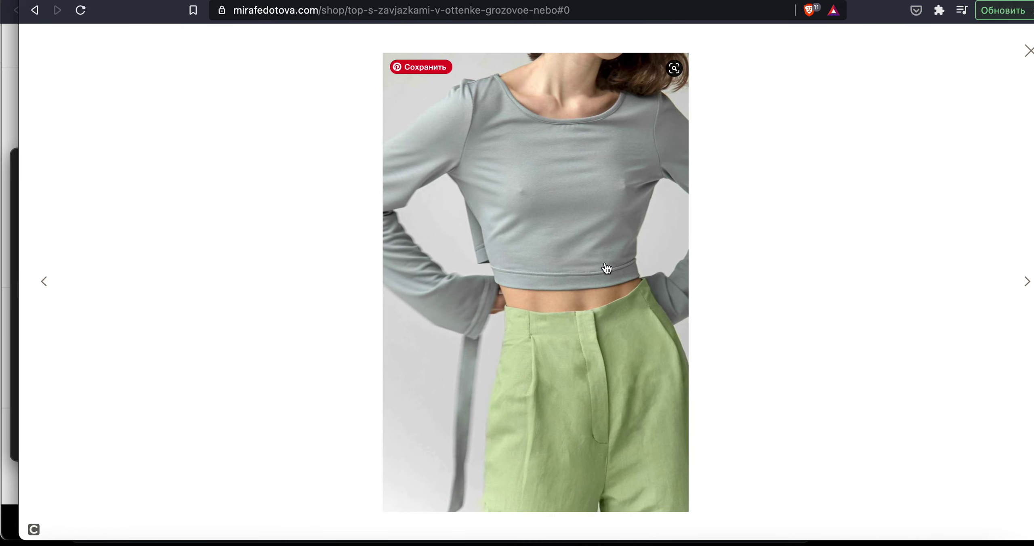
{"action": "left_click", "coordinate": [166, 130]}
{"action": "mouse_move", "coordinate": [296, 51]}
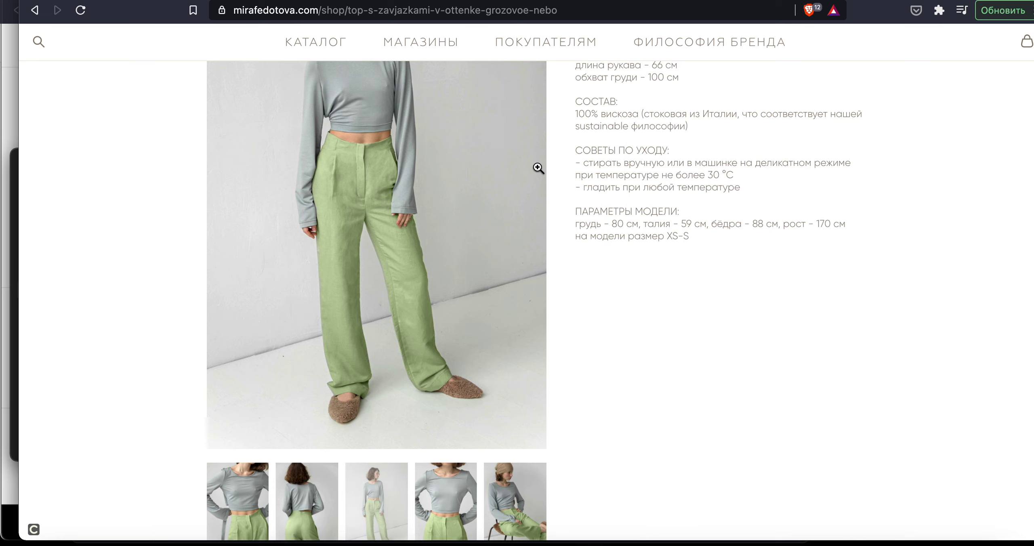
{"action": "scroll", "coordinate": [538, 168], "scroll_direction": "up", "scroll_amount": 3}
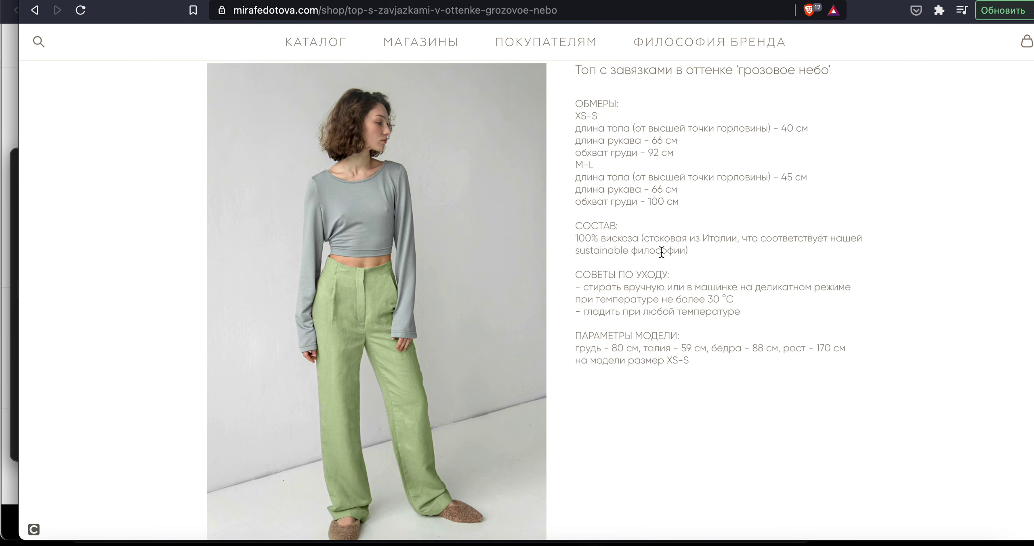
Return from the tie top's page to the full catalogue, look through the first page of products and go on to page 2
{"action": "scroll", "coordinate": [698, 273], "scroll_direction": "up", "scroll_amount": 5}
{"action": "mouse_move", "coordinate": [307, 192]}
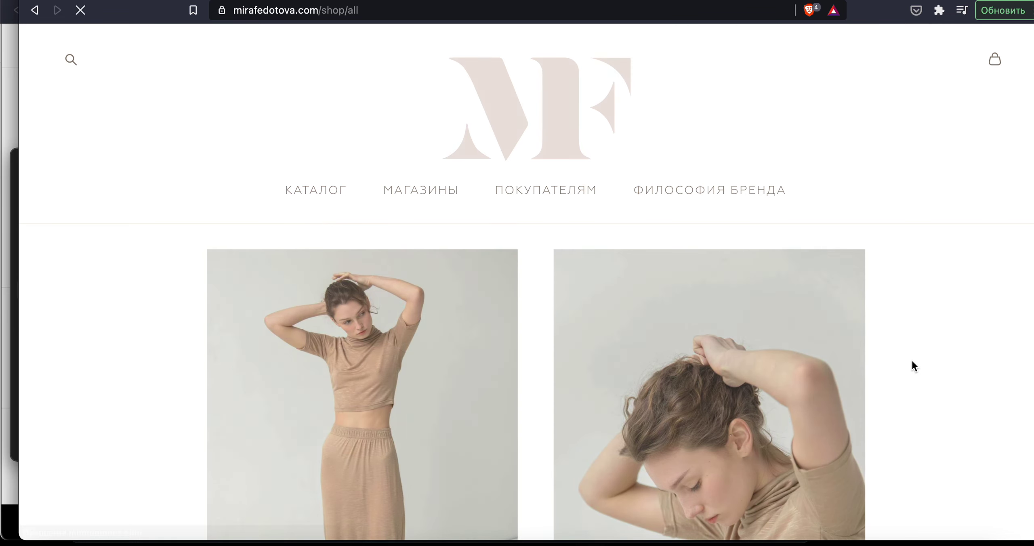
{"action": "scroll", "coordinate": [908, 443], "scroll_direction": "down", "scroll_amount": 5}
{"action": "scroll", "coordinate": [908, 442], "scroll_direction": "down", "scroll_amount": 8}
{"action": "scroll", "coordinate": [908, 442], "scroll_direction": "down", "scroll_amount": 15}
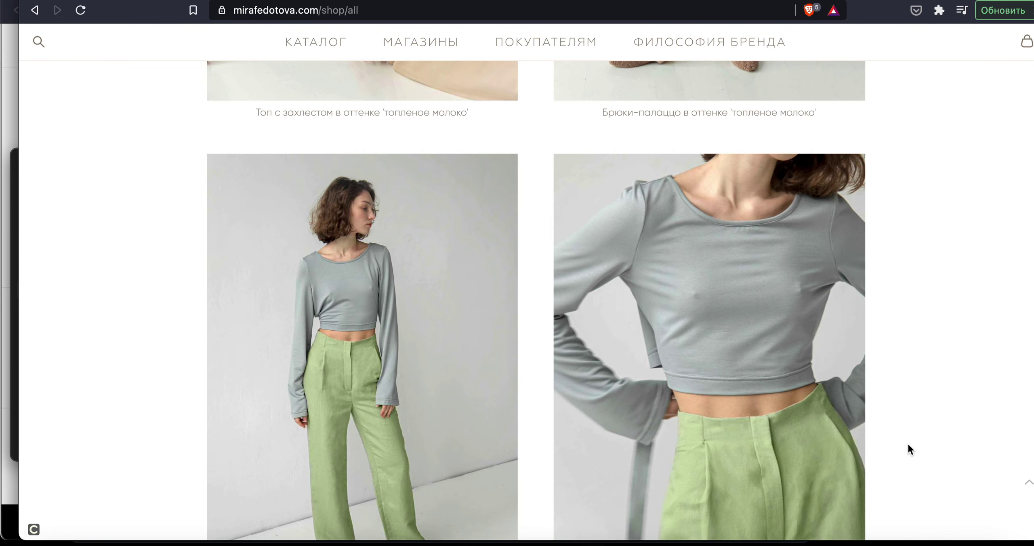
{"action": "scroll", "coordinate": [908, 442], "scroll_direction": "down", "scroll_amount": 7}
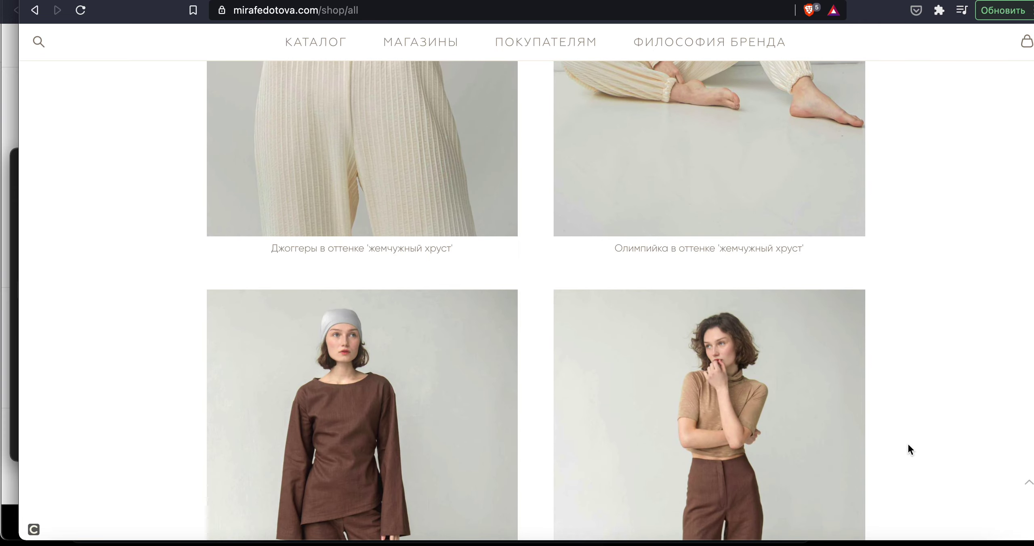
{"action": "scroll", "coordinate": [908, 443], "scroll_direction": "up", "scroll_amount": 7}
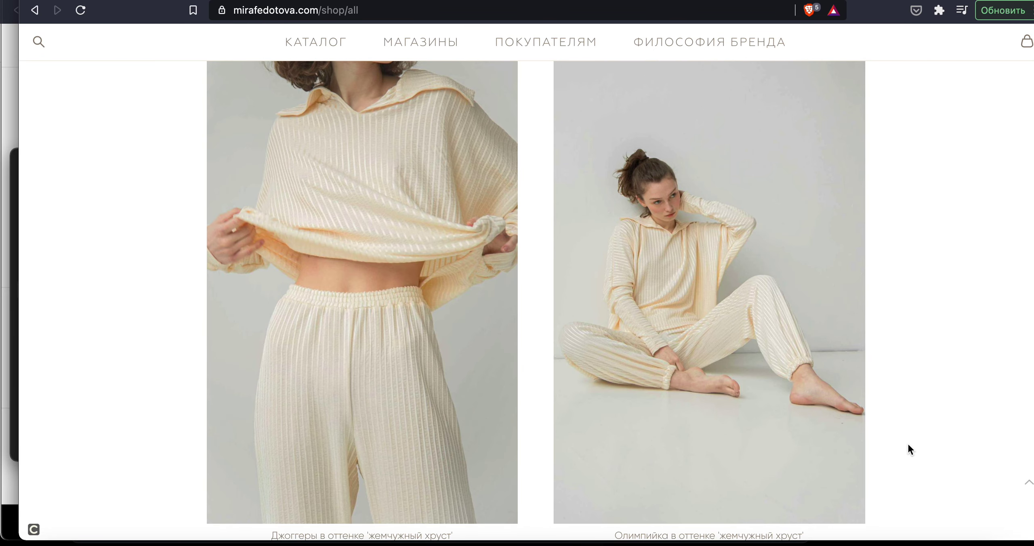
{"action": "scroll", "coordinate": [908, 445], "scroll_direction": "down", "scroll_amount": 8}
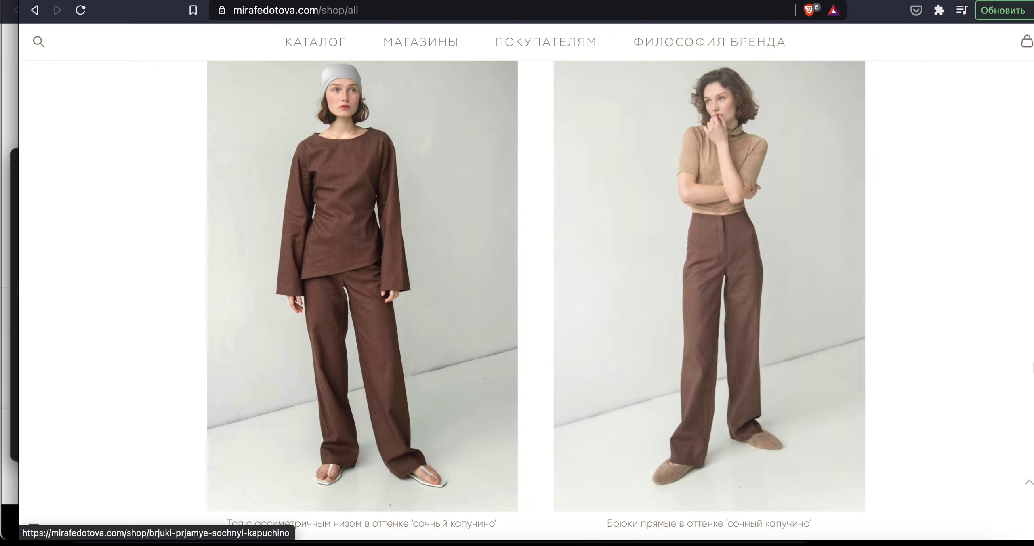
{"action": "scroll", "coordinate": [1023, 372], "scroll_direction": "down", "scroll_amount": 8}
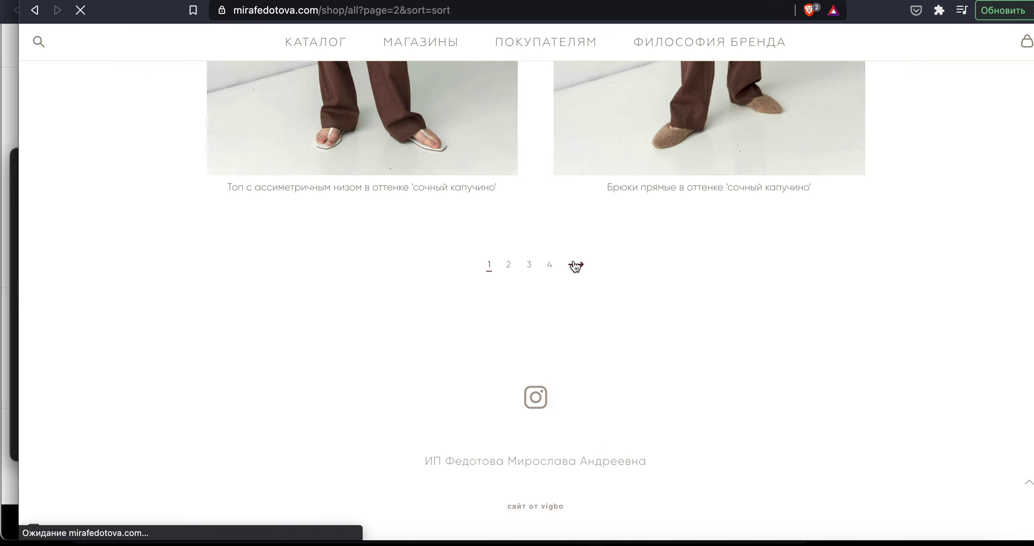
Look through the clothing photos on catalogue page 2 and go on to page 3
{"action": "scroll", "coordinate": [783, 342], "scroll_direction": "down", "scroll_amount": 7}
{"action": "scroll", "coordinate": [929, 369], "scroll_direction": "down", "scroll_amount": 10}
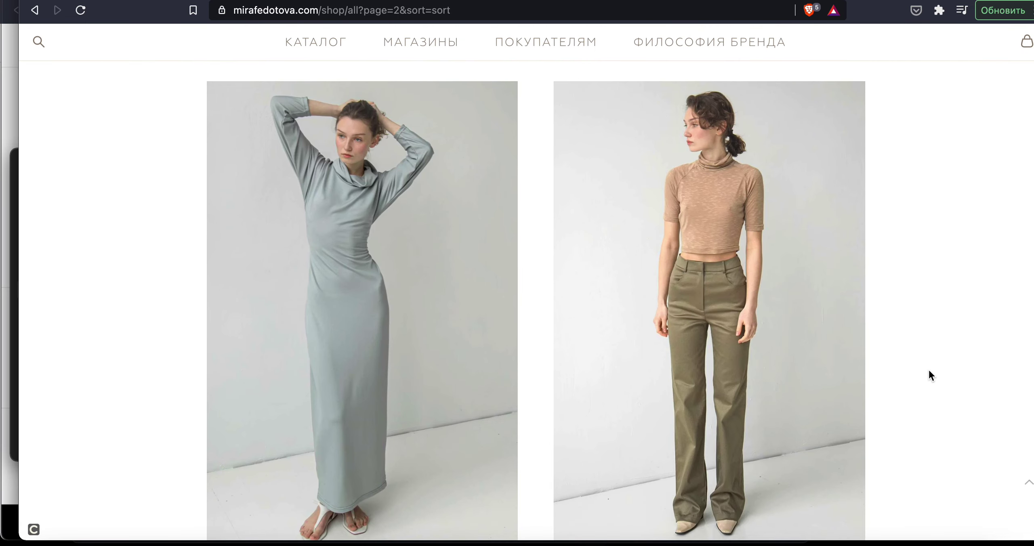
{"action": "scroll", "coordinate": [929, 372], "scroll_direction": "down", "scroll_amount": 15}
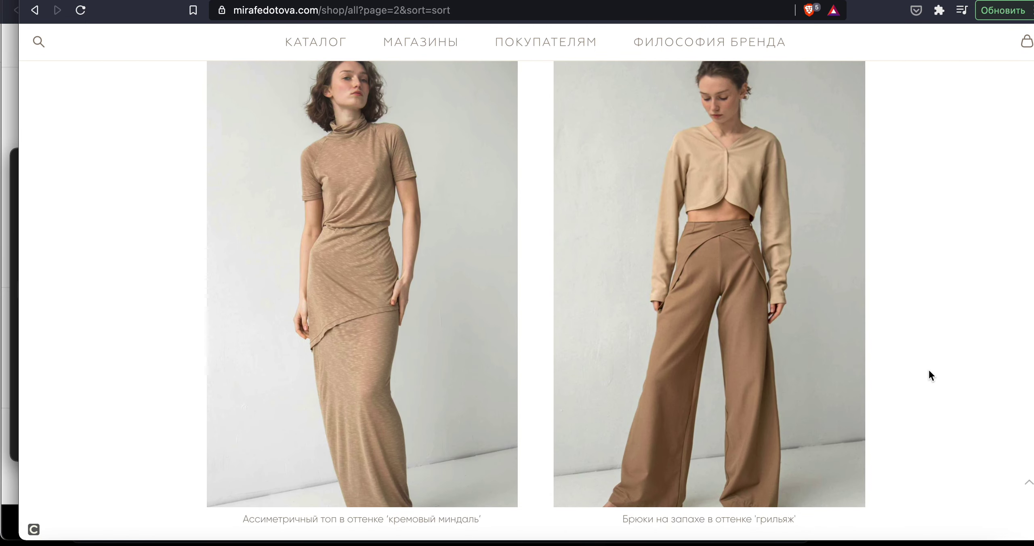
{"action": "scroll", "coordinate": [906, 401], "scroll_direction": "down", "scroll_amount": 3}
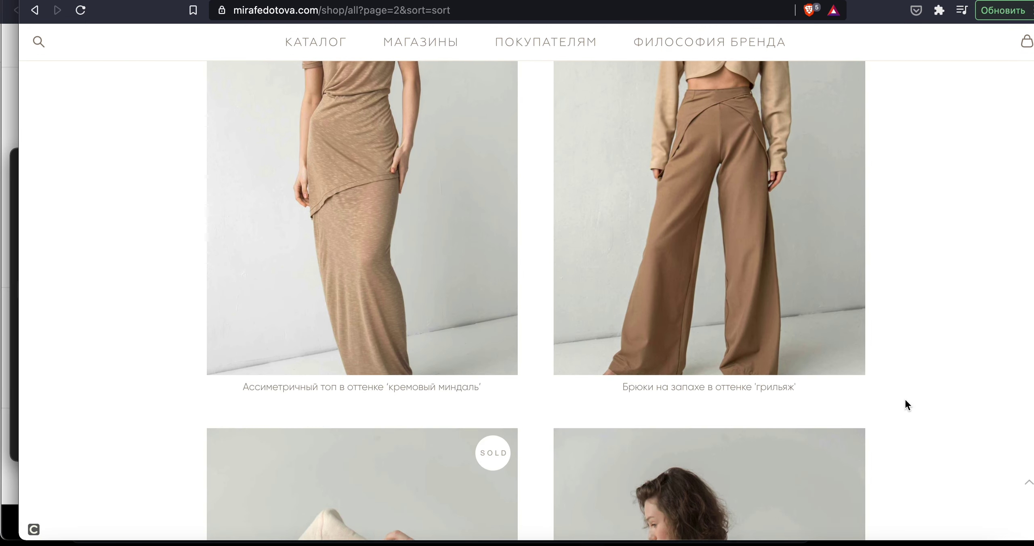
{"action": "scroll", "coordinate": [905, 398], "scroll_direction": "down", "scroll_amount": 8}
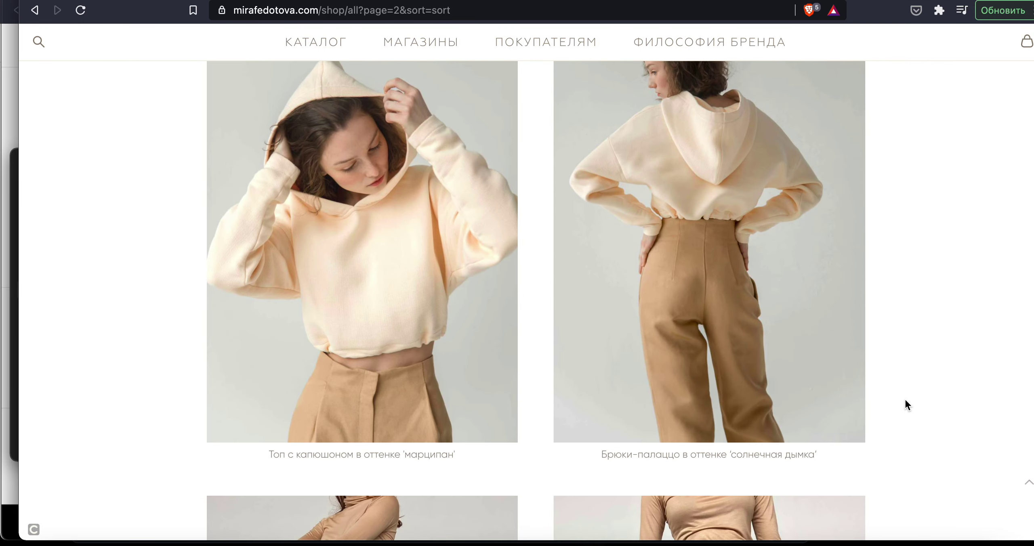
{"action": "scroll", "coordinate": [906, 401], "scroll_direction": "down", "scroll_amount": 12}
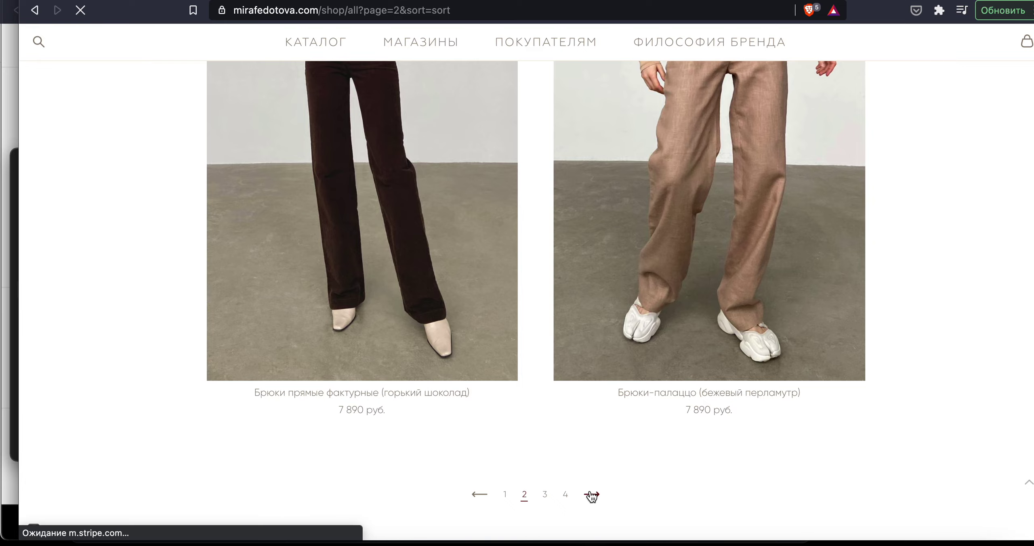
Find the short beige hooded puffer jacket on catalogue page 3 and open its product page in a new tab
{"action": "scroll", "coordinate": [963, 395], "scroll_direction": "down", "scroll_amount": 5}
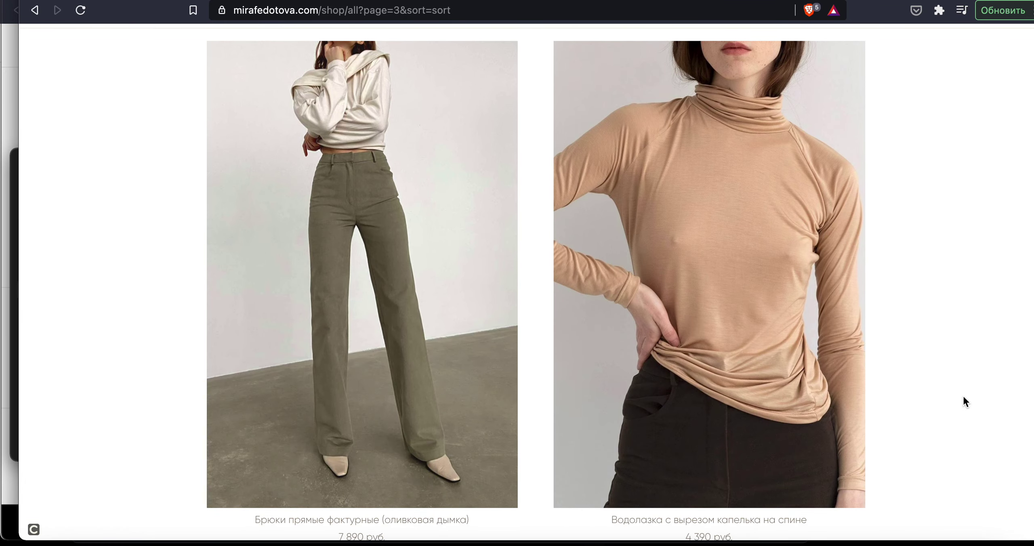
{"action": "scroll", "coordinate": [964, 397], "scroll_direction": "down", "scroll_amount": 12}
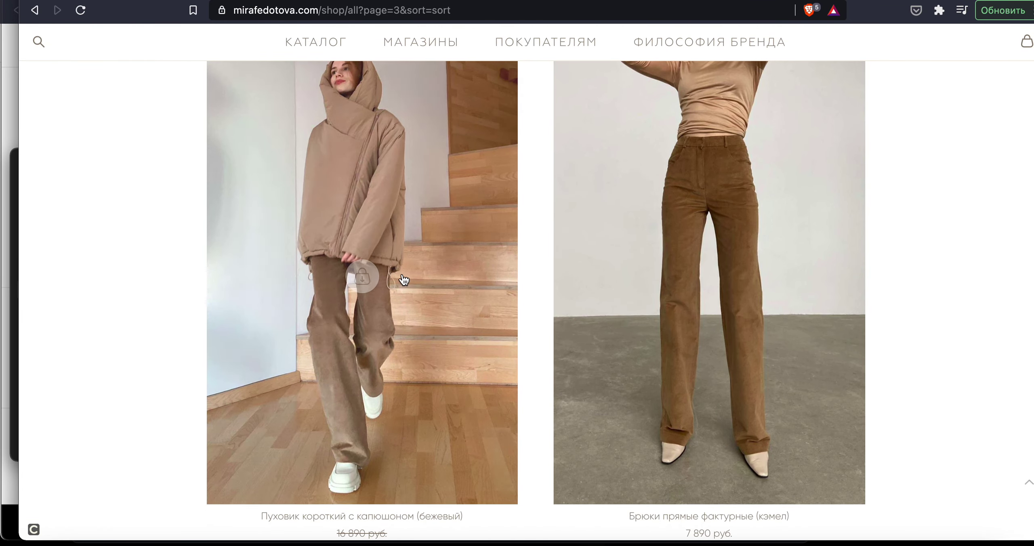
{"action": "right_click", "coordinate": [404, 275]}
{"action": "left_click", "coordinate": [456, 279]}
Open the product page of the nettle trousers with back creases in a new tab
{"action": "scroll", "coordinate": [455, 279], "scroll_direction": "down", "scroll_amount": 8}
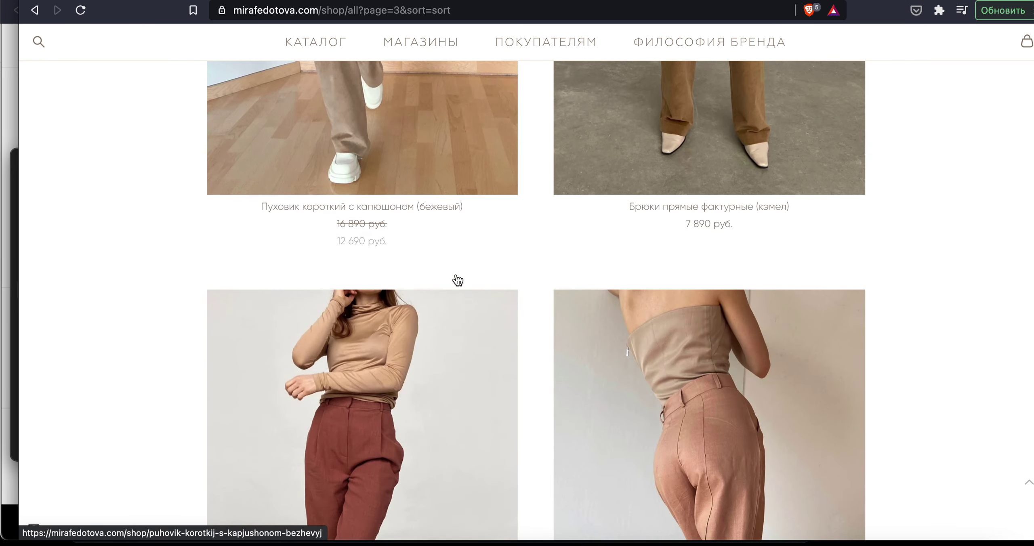
{"action": "scroll", "coordinate": [922, 448], "scroll_direction": "down", "scroll_amount": 7}
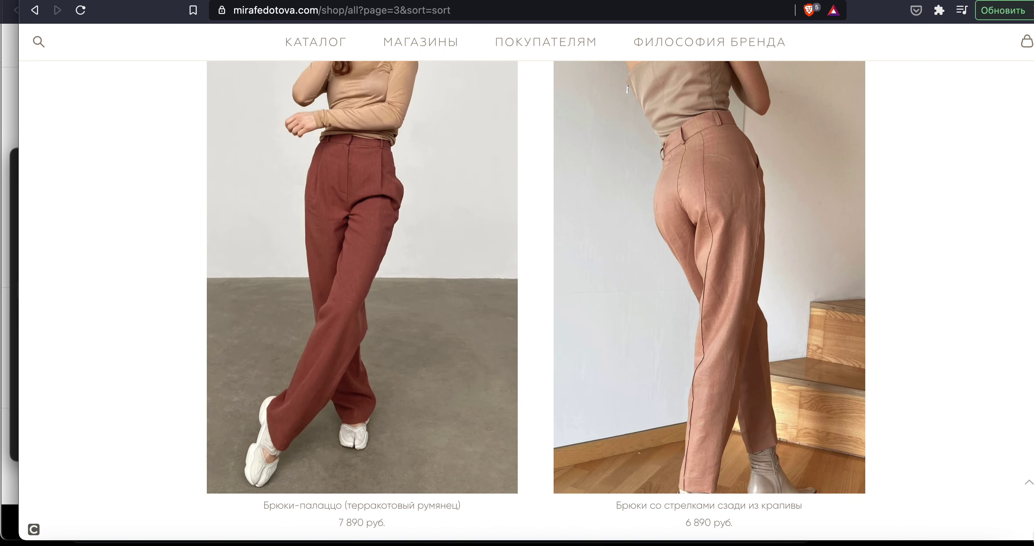
{"action": "scroll", "coordinate": [537, 300], "scroll_direction": "down", "scroll_amount": 12}
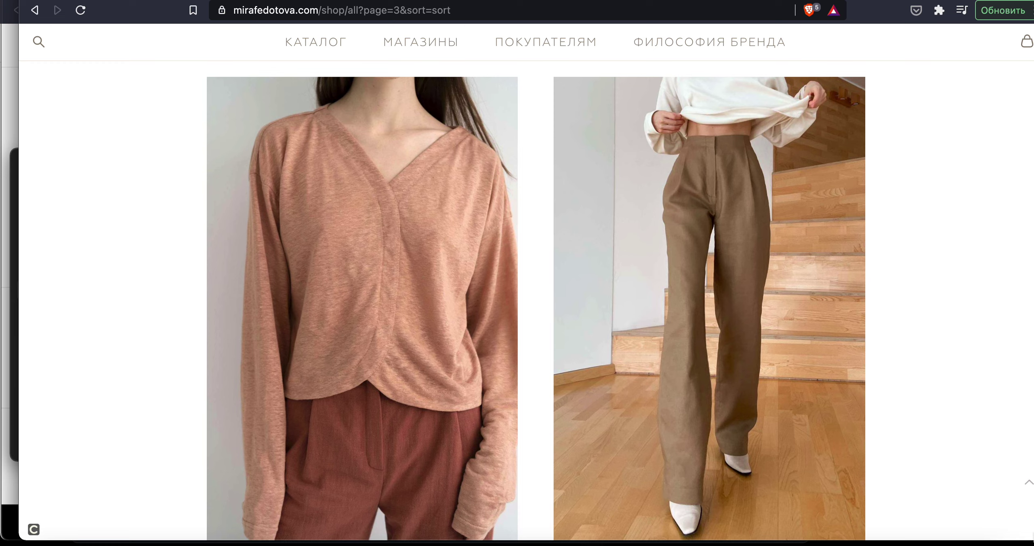
{"action": "scroll", "coordinate": [815, 401], "scroll_direction": "up", "scroll_amount": 9}
{"action": "right_click", "coordinate": [719, 261]}
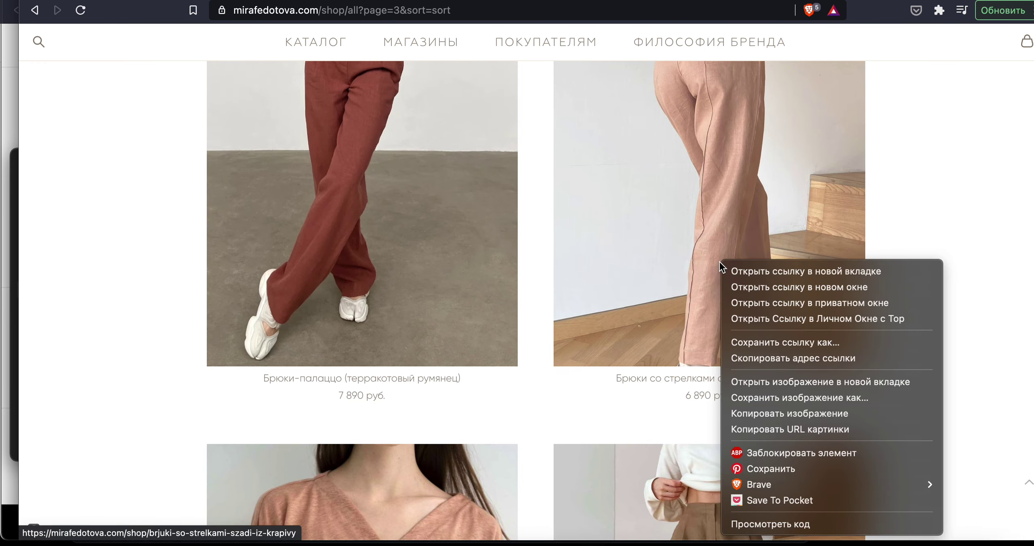
{"action": "left_click", "coordinate": [762, 272]}
Look through the remaining jumper and trouser photos on catalogue page 3 and go on to page 4
{"action": "scroll", "coordinate": [891, 335], "scroll_direction": "down", "scroll_amount": 9}
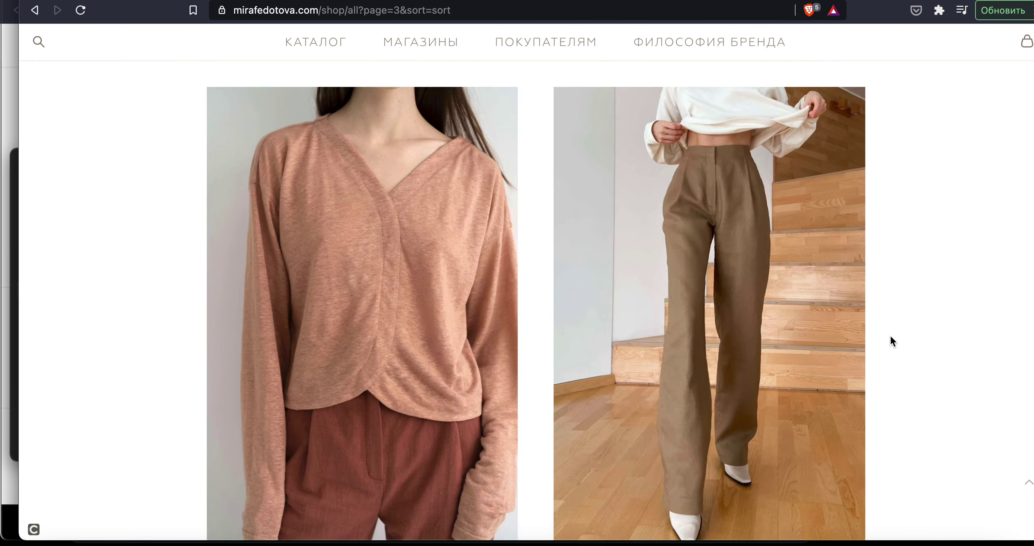
{"action": "scroll", "coordinate": [891, 337], "scroll_direction": "down", "scroll_amount": 14}
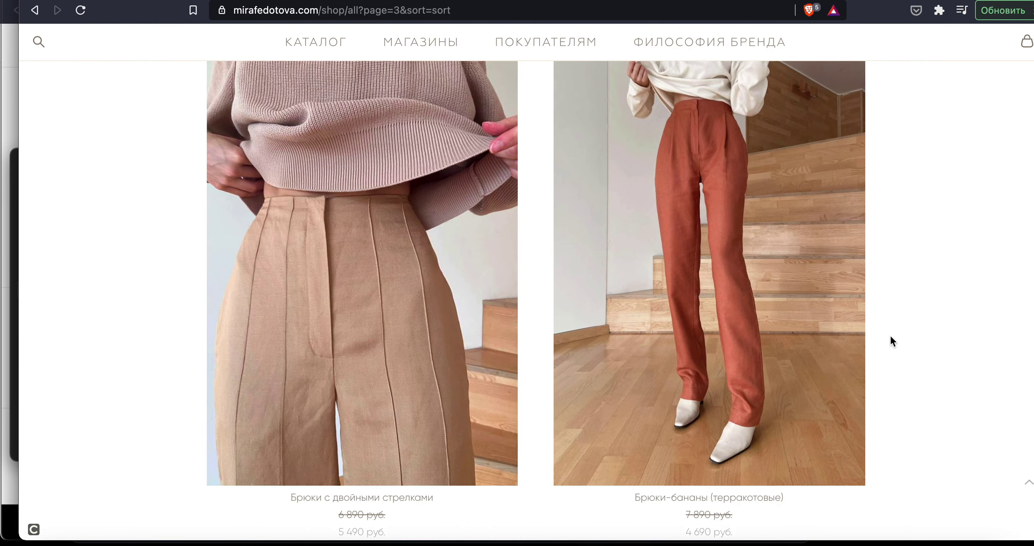
{"action": "scroll", "coordinate": [891, 334], "scroll_direction": "down", "scroll_amount": 7}
{"action": "scroll", "coordinate": [890, 335], "scroll_direction": "up", "scroll_amount": 10}
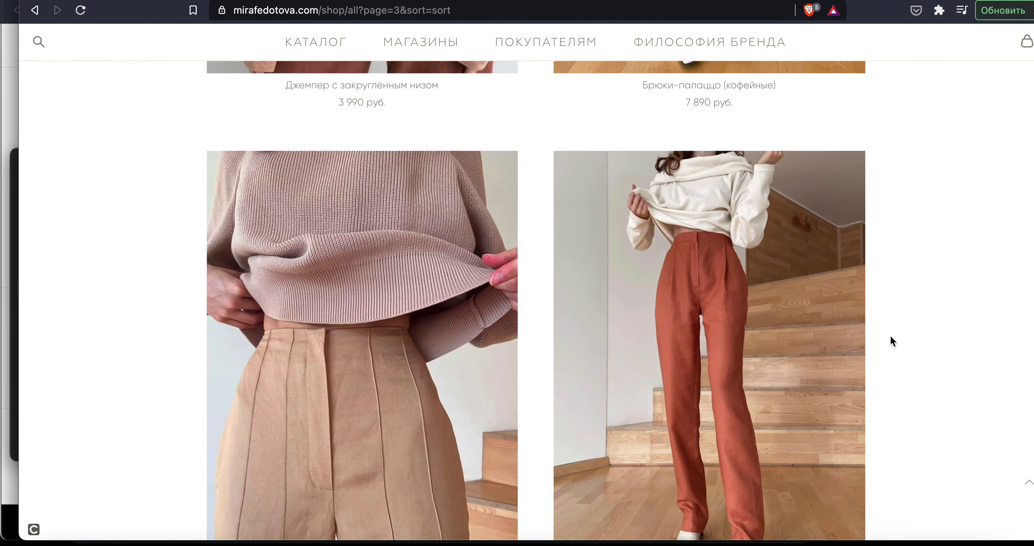
{"action": "scroll", "coordinate": [890, 334], "scroll_direction": "down", "scroll_amount": 4}
{"action": "scroll", "coordinate": [891, 337], "scroll_direction": "up", "scroll_amount": 4}
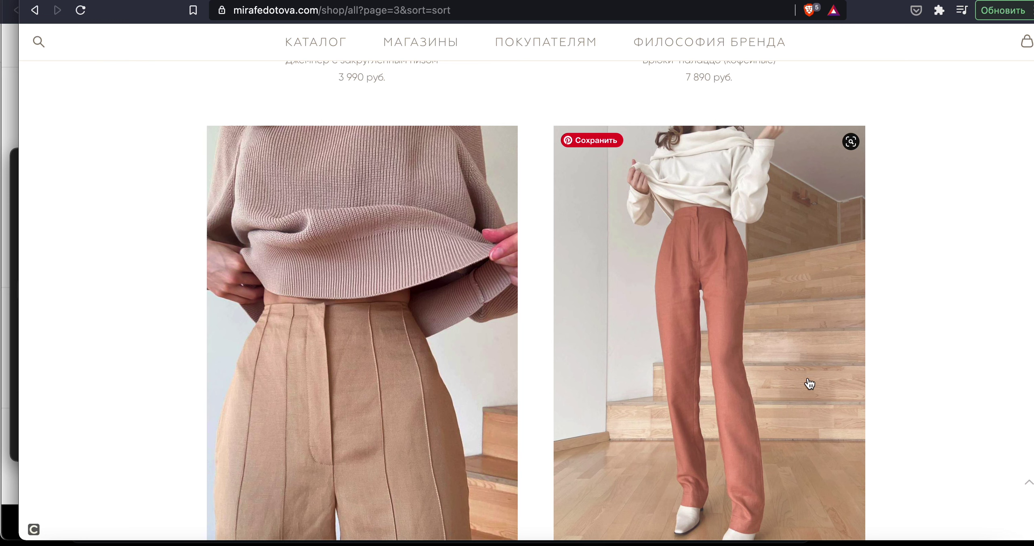
{"action": "scroll", "coordinate": [810, 384], "scroll_direction": "down", "scroll_amount": 6}
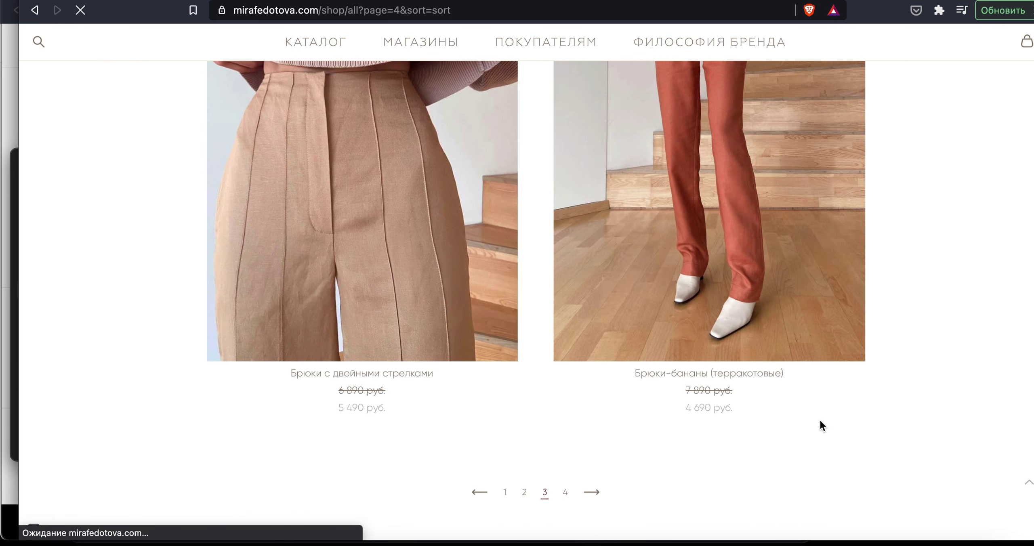
Find the double-collar bomber on catalogue page 4 and open its product page in a new tab
{"action": "scroll", "coordinate": [821, 422], "scroll_direction": "down", "scroll_amount": 14}
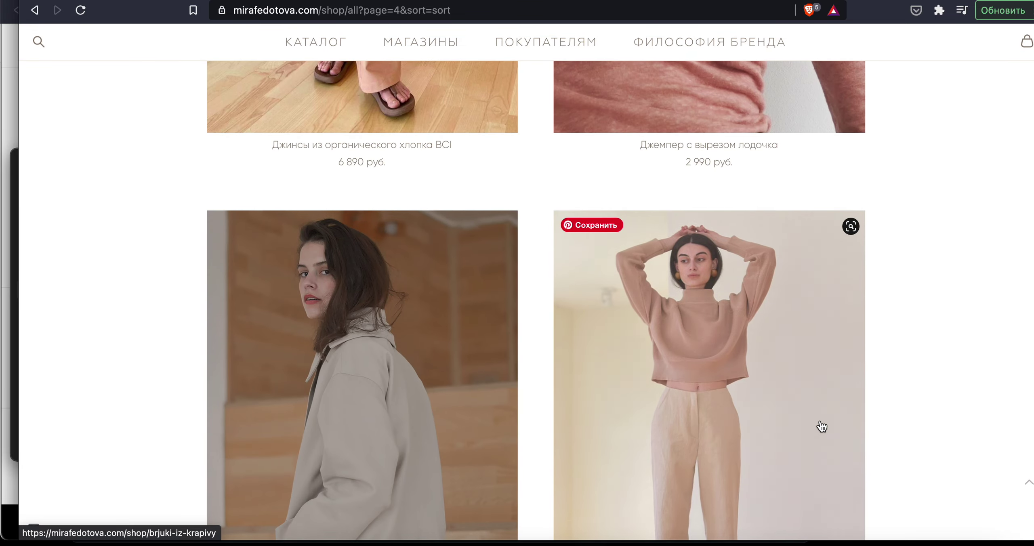
{"action": "scroll", "coordinate": [821, 426], "scroll_direction": "down", "scroll_amount": 5}
{"action": "right_click", "coordinate": [302, 294]}
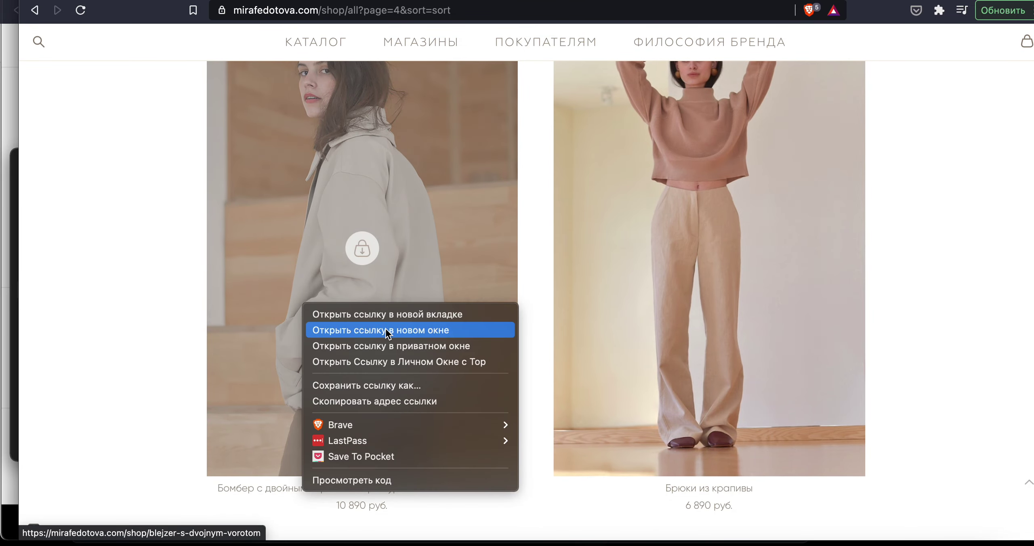
{"action": "left_click", "coordinate": [386, 312]}
Open the product page of the double-collar BCI organic cotton trench in a new tab
{"action": "scroll", "coordinate": [682, 332], "scroll_direction": "down", "scroll_amount": 12}
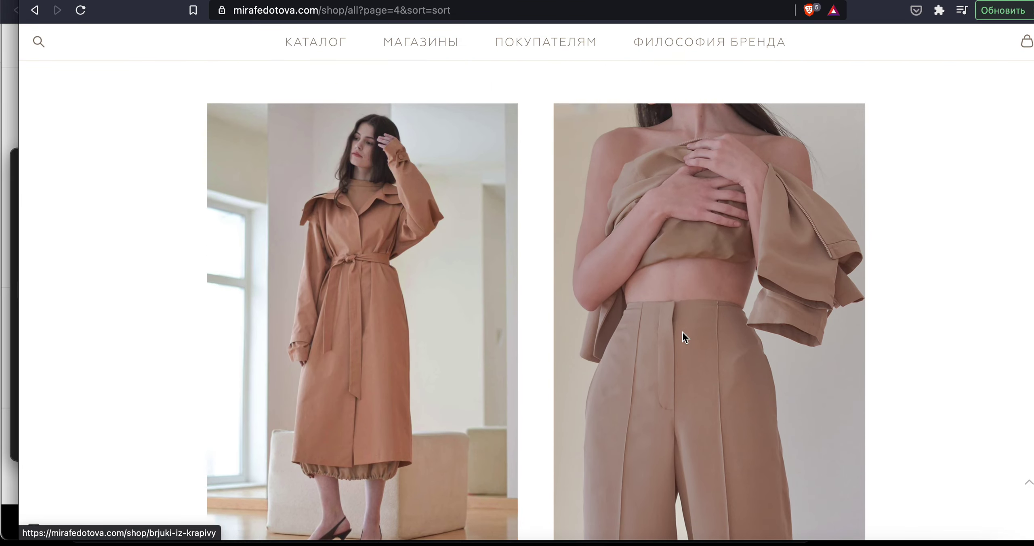
{"action": "right_click", "coordinate": [405, 275]}
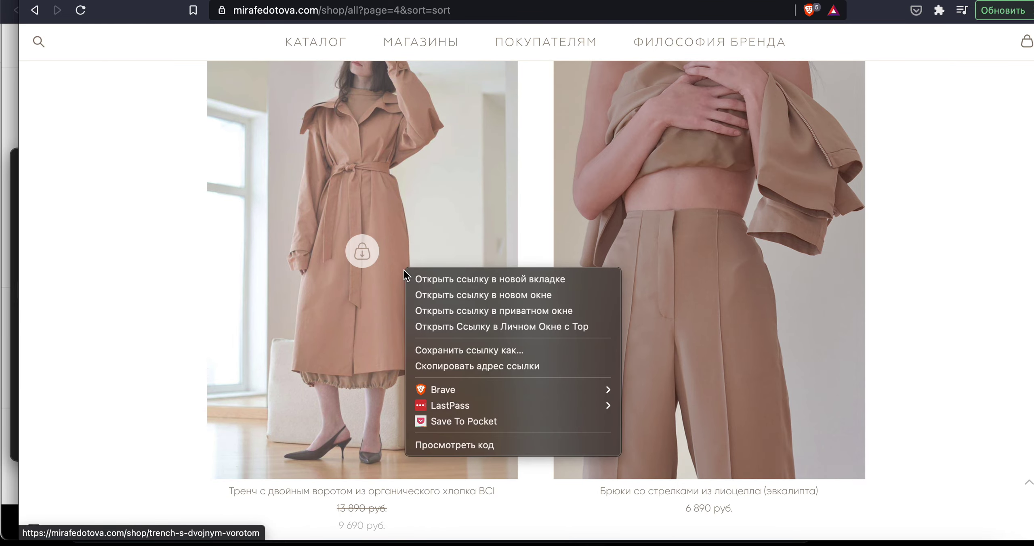
{"action": "left_click", "coordinate": [463, 279]}
Look through the remaining jacket and coat photos to the end of catalogue page 4
{"action": "scroll", "coordinate": [635, 323], "scroll_direction": "down", "scroll_amount": 15}
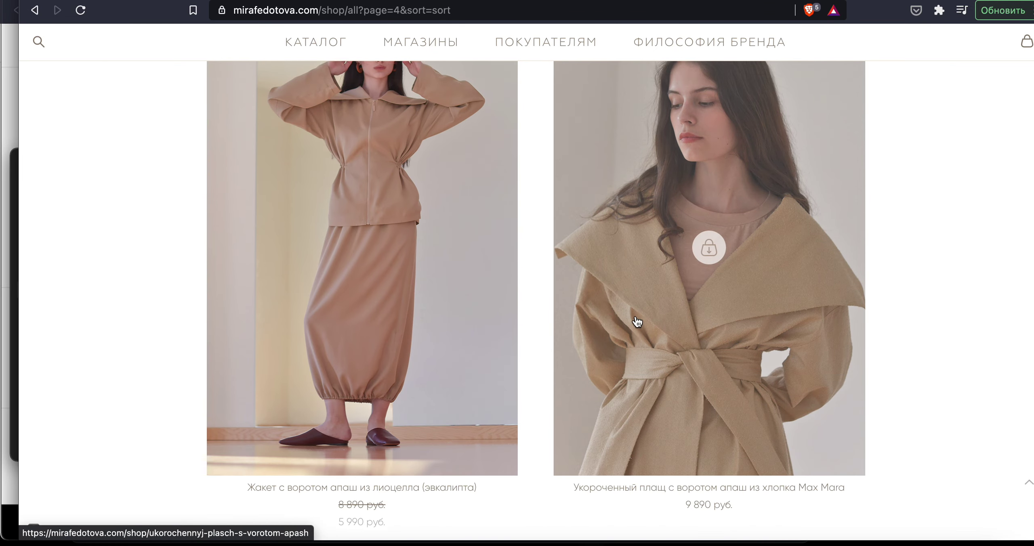
{"action": "scroll", "coordinate": [931, 352], "scroll_direction": "up", "scroll_amount": 4}
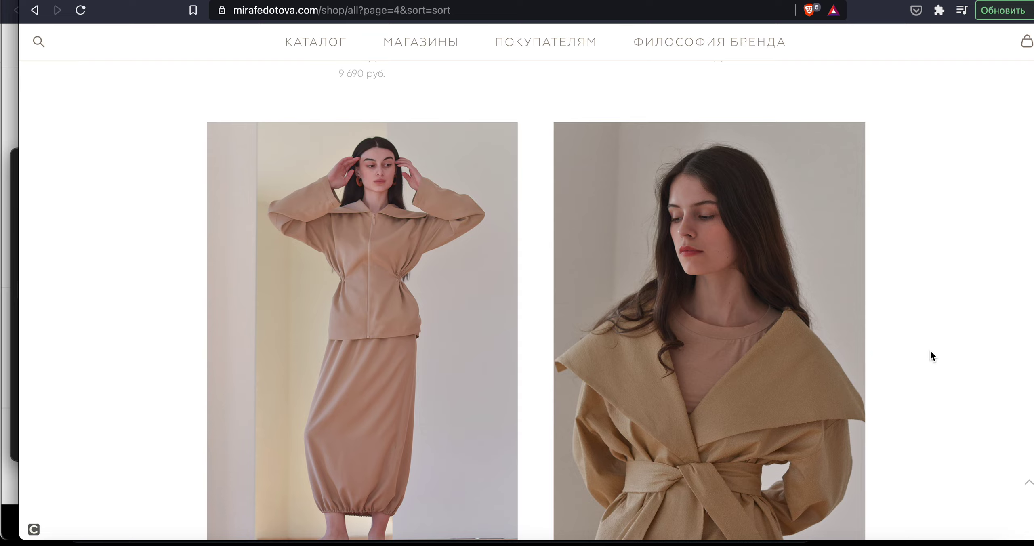
{"action": "scroll", "coordinate": [931, 352], "scroll_direction": "down", "scroll_amount": 7}
{"action": "scroll", "coordinate": [931, 353], "scroll_direction": "up", "scroll_amount": 5}
{"action": "scroll", "coordinate": [930, 351], "scroll_direction": "down", "scroll_amount": 15}
{"action": "scroll", "coordinate": [931, 352], "scroll_direction": "down", "scroll_amount": 3}
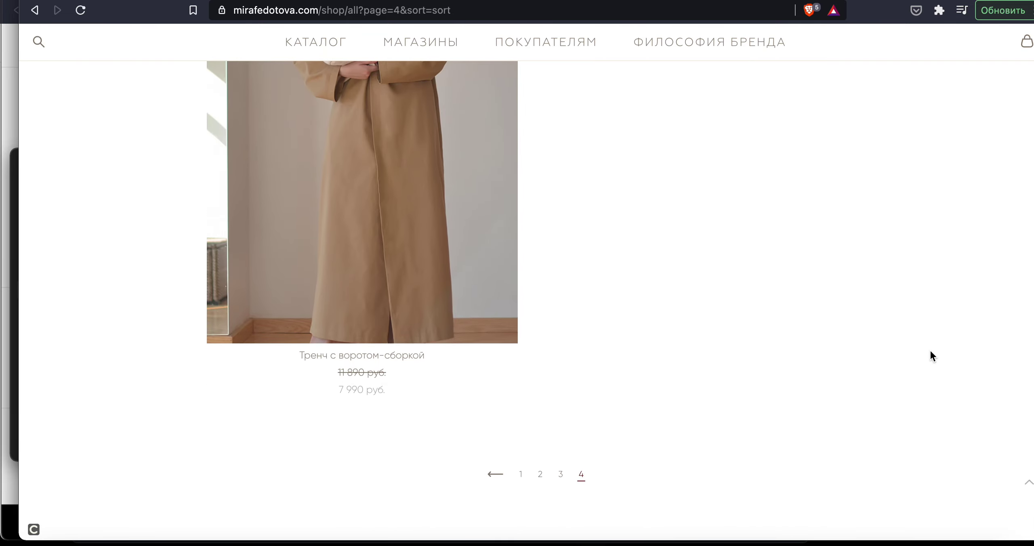
Open the product page 'Тренч с воротом-сборкой' and view the second and third gallery photos
{"action": "left_click", "coordinate": [476, 236]}
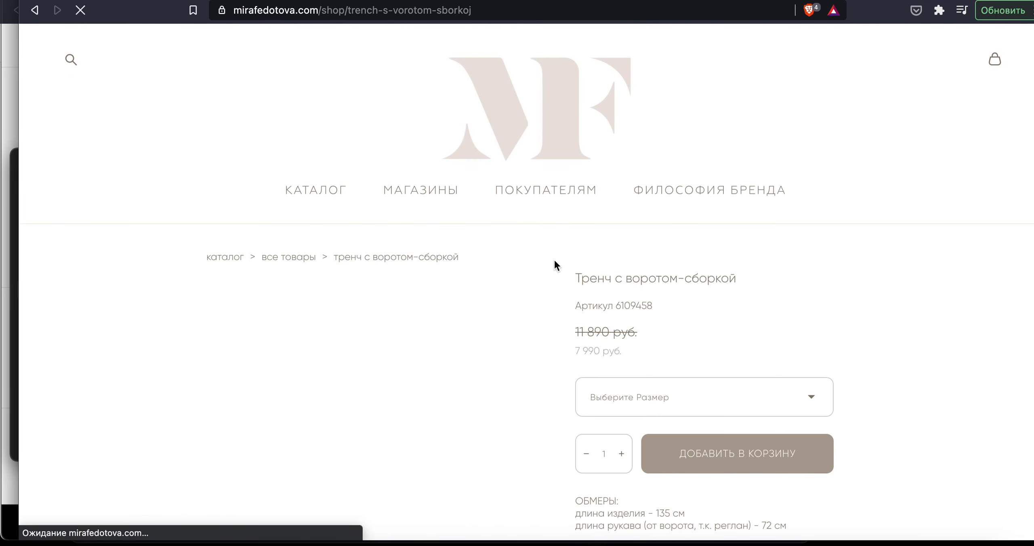
{"action": "scroll", "coordinate": [767, 388], "scroll_direction": "down", "scroll_amount": 3}
{"action": "scroll", "coordinate": [475, 380], "scroll_direction": "down", "scroll_amount": 5}
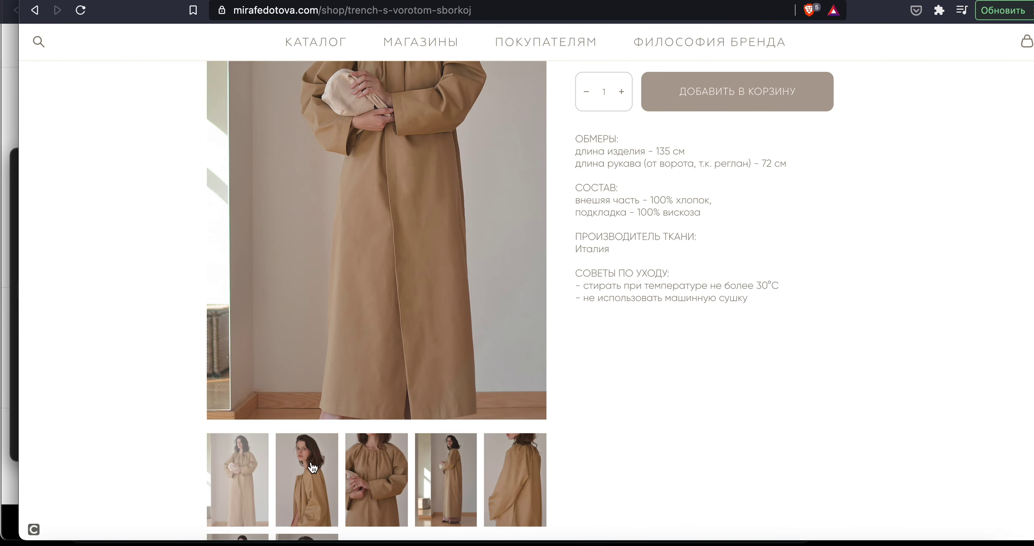
{"action": "left_click", "coordinate": [314, 469]}
{"action": "left_click", "coordinate": [384, 469]}
{"action": "scroll", "coordinate": [447, 479], "scroll_direction": "up", "scroll_amount": 3}
{"action": "scroll", "coordinate": [446, 479], "scroll_direction": "up", "scroll_amount": 2}
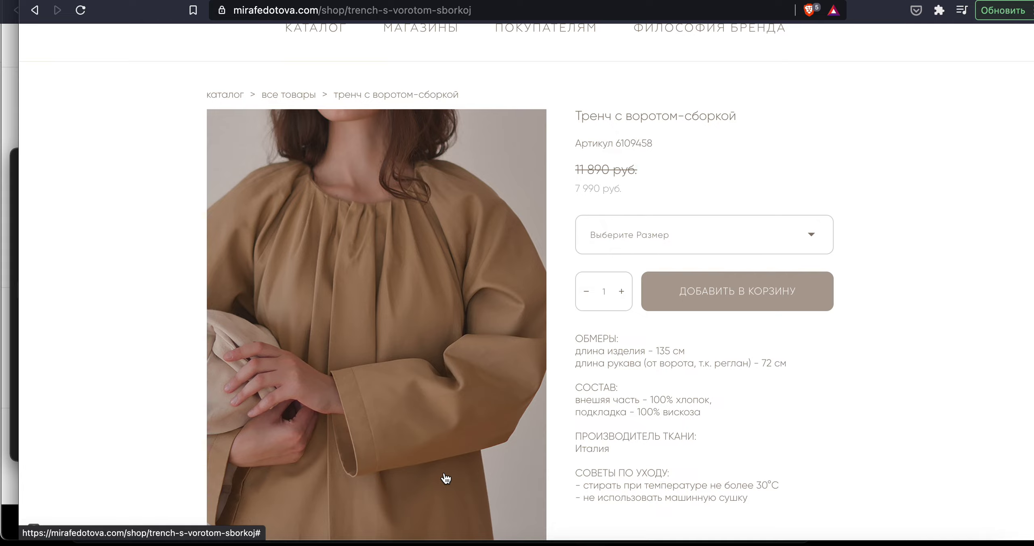
View the gathered-collar trench's sleeve close-up and both belted photos, ending on the full-length belted shot
{"action": "scroll", "coordinate": [446, 479], "scroll_direction": "down", "scroll_amount": 5}
{"action": "left_click", "coordinate": [512, 473]}
{"action": "scroll", "coordinate": [512, 472], "scroll_direction": "up", "scroll_amount": 5}
{"action": "scroll", "coordinate": [512, 472], "scroll_direction": "down", "scroll_amount": 5}
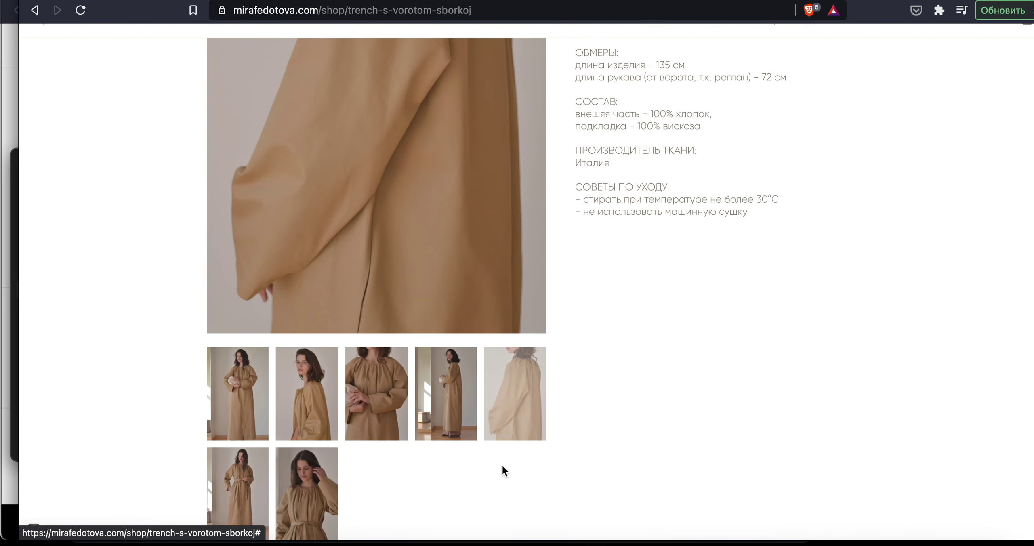
{"action": "left_click", "coordinate": [459, 433]}
{"action": "scroll", "coordinate": [459, 433], "scroll_direction": "up", "scroll_amount": 4}
{"action": "scroll", "coordinate": [459, 432], "scroll_direction": "down", "scroll_amount": 5}
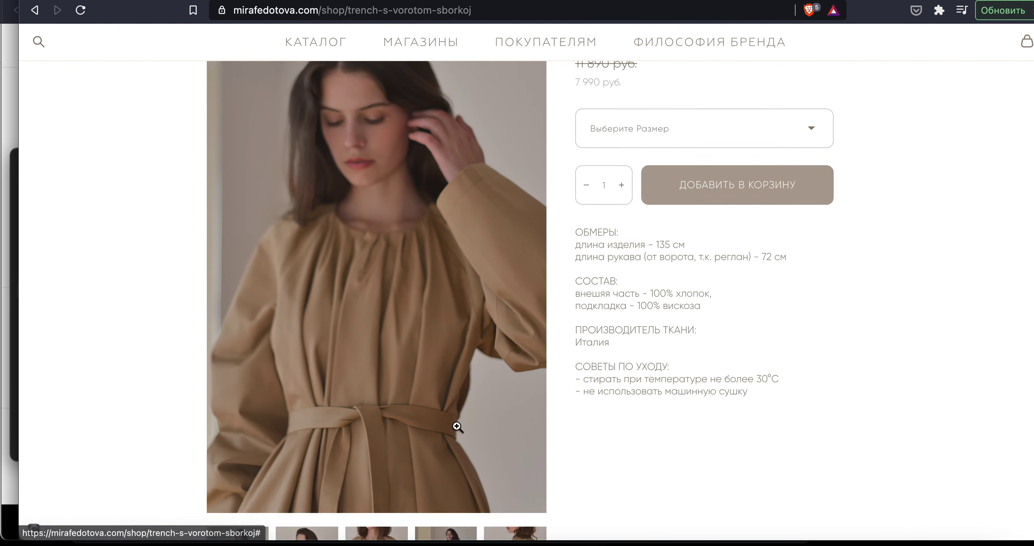
{"action": "left_click", "coordinate": [220, 445]}
{"action": "scroll", "coordinate": [220, 445], "scroll_direction": "up", "scroll_amount": 5}
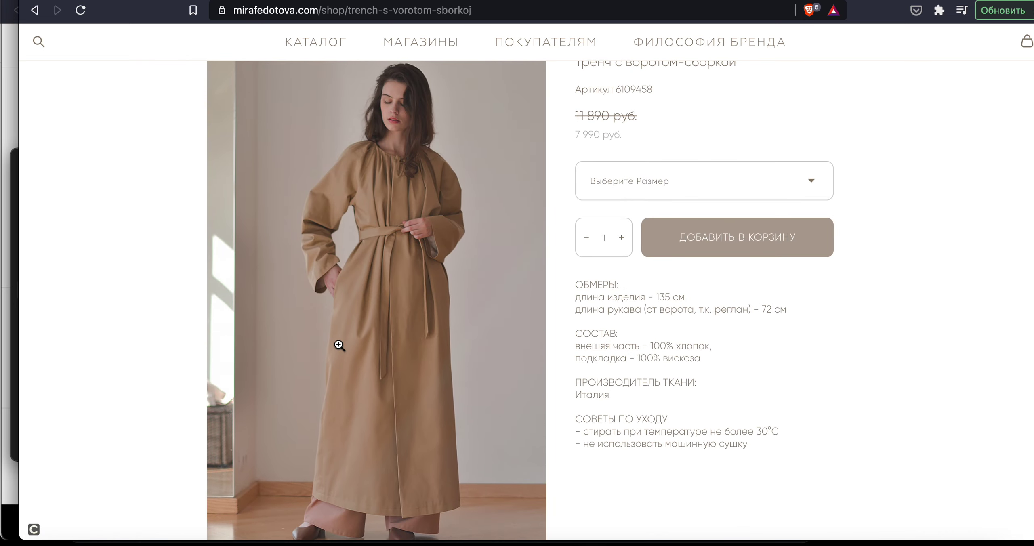
Open the shop category 'Джемпера, водолазки и топы' and look through its first tops
{"action": "scroll", "coordinate": [339, 346], "scroll_direction": "down", "scroll_amount": 5}
{"action": "scroll", "coordinate": [280, 108], "scroll_direction": "up", "scroll_amount": 5}
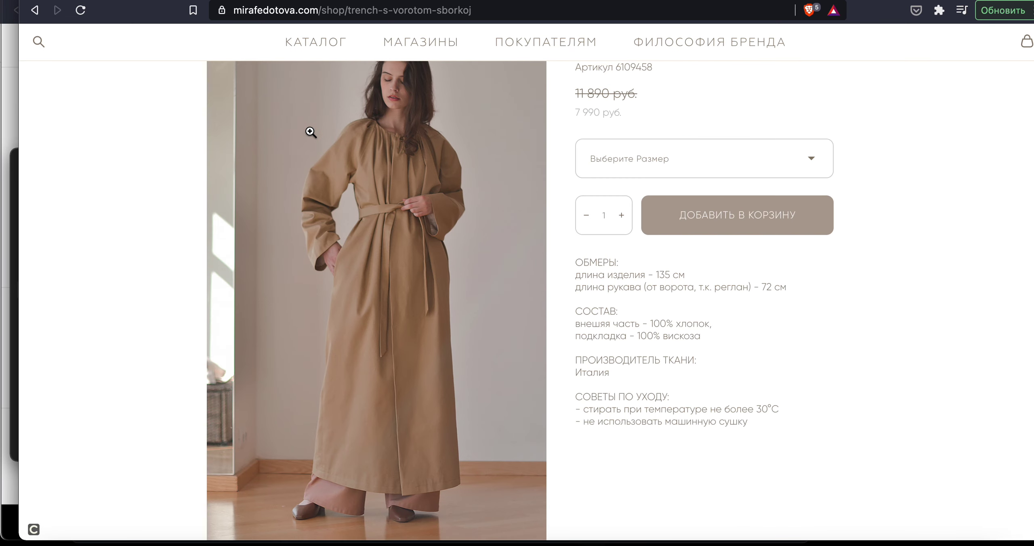
{"action": "mouse_move", "coordinate": [300, 52]}
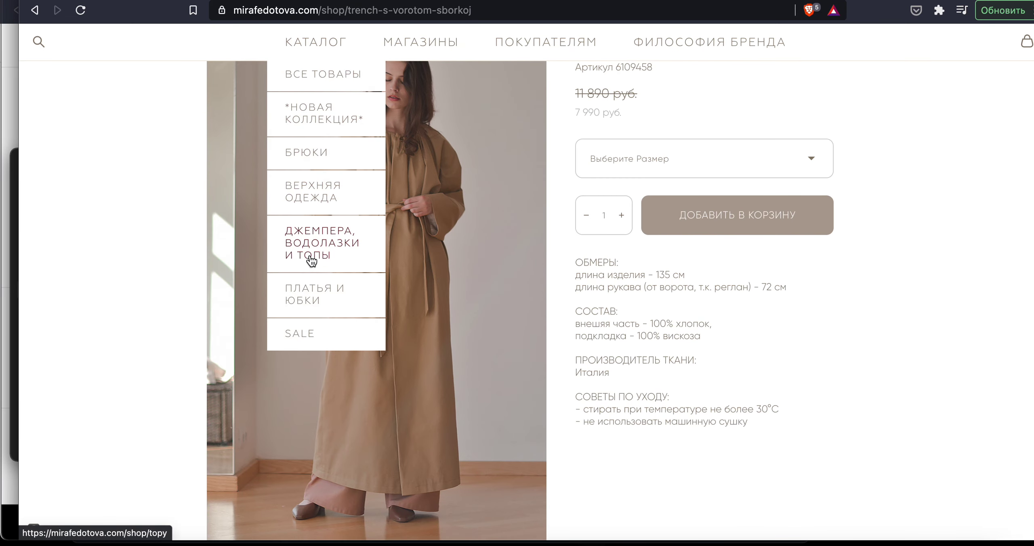
{"action": "scroll", "coordinate": [404, 283], "scroll_direction": "down", "scroll_amount": 5}
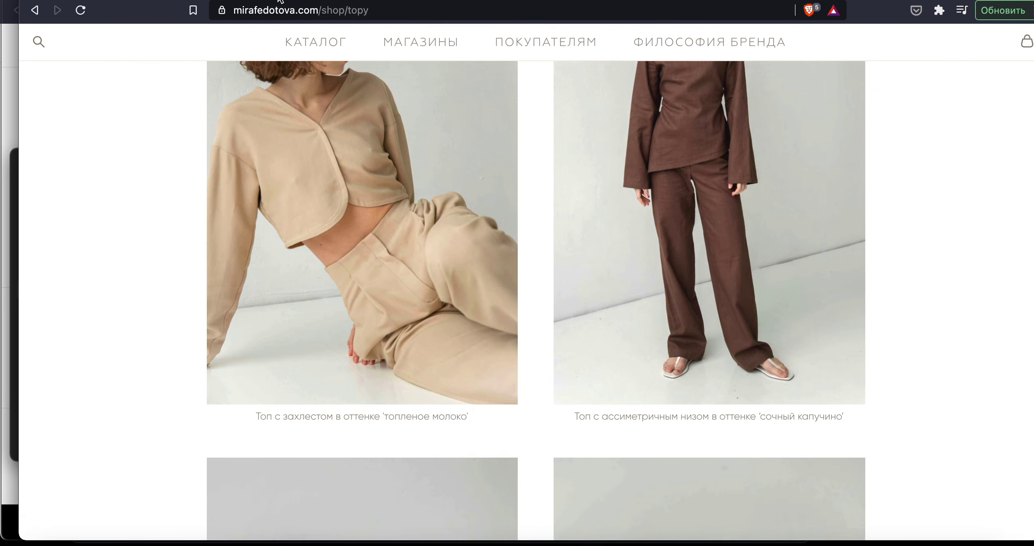
Go to the beige short hooded puffer's product page and view its gallery up to the fourth photo, with the orange trousers
{"action": "key", "text": "super+bracketleft"}
{"action": "scroll", "coordinate": [479, 194], "scroll_direction": "down", "scroll_amount": 5}
{"action": "left_click", "coordinate": [426, 316]}
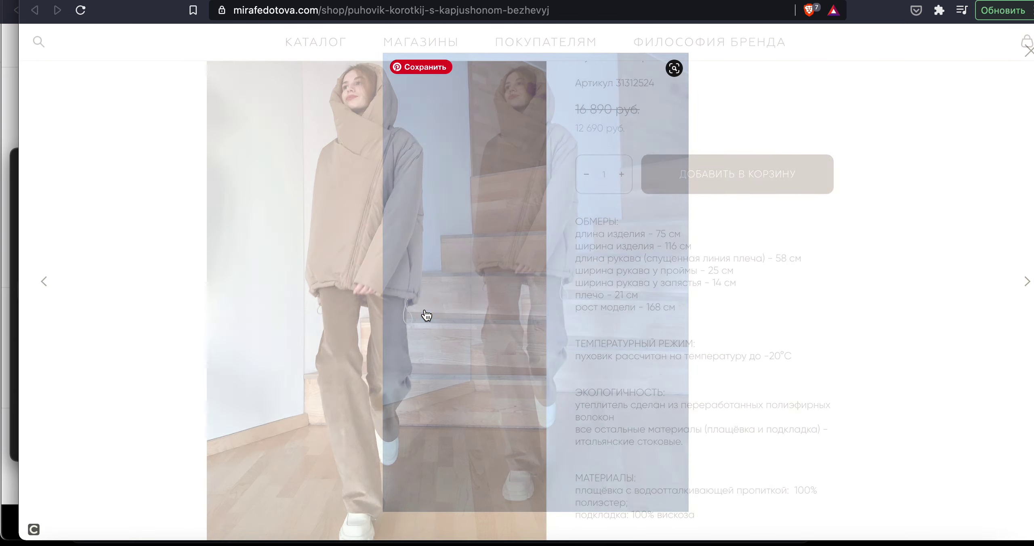
{"action": "key", "text": "Right"}
{"action": "key", "text": "Right"}
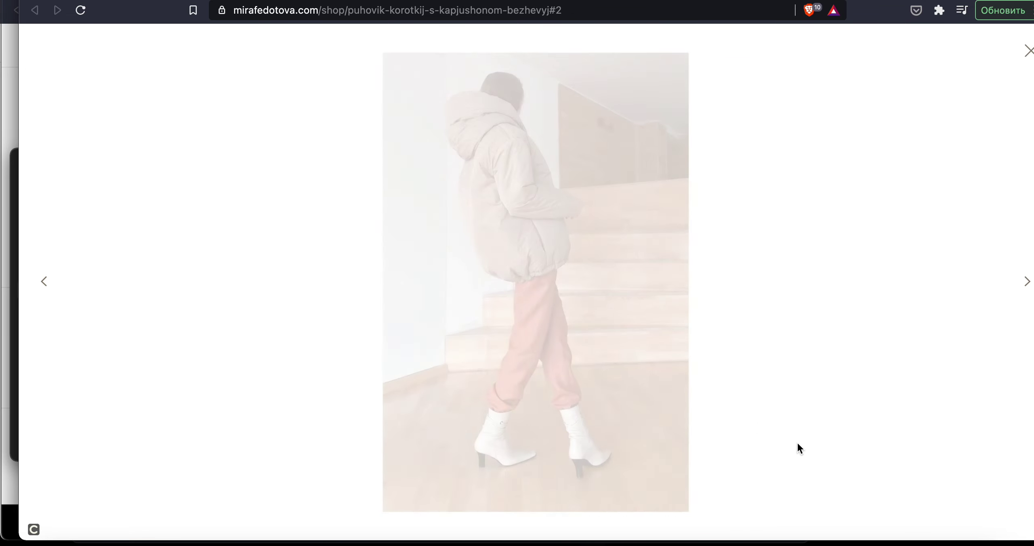
{"action": "key", "text": "Right"}
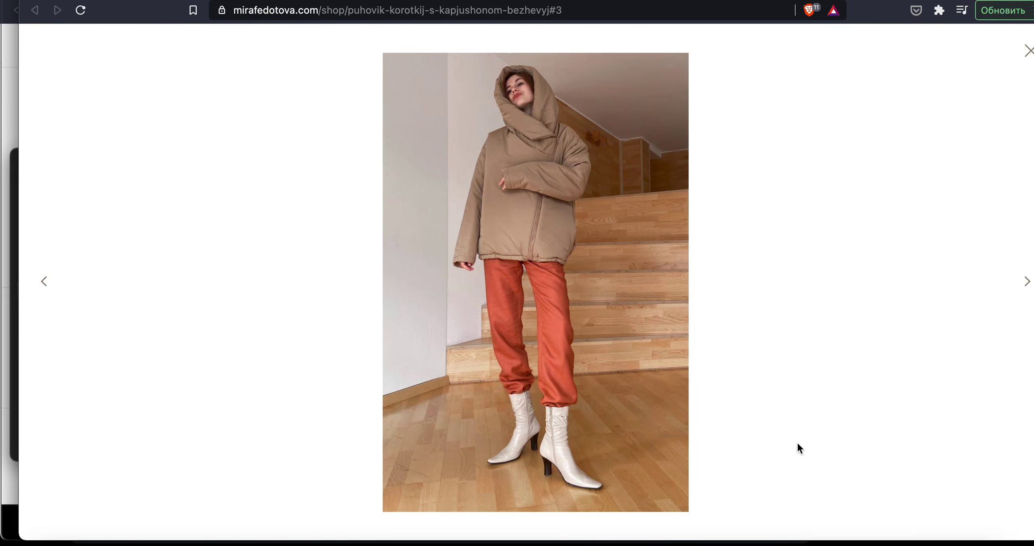
View the rest of the beige puffer's gallery, including the hooded close-up and the full-length photos that follow
{"action": "key", "text": "Right"}
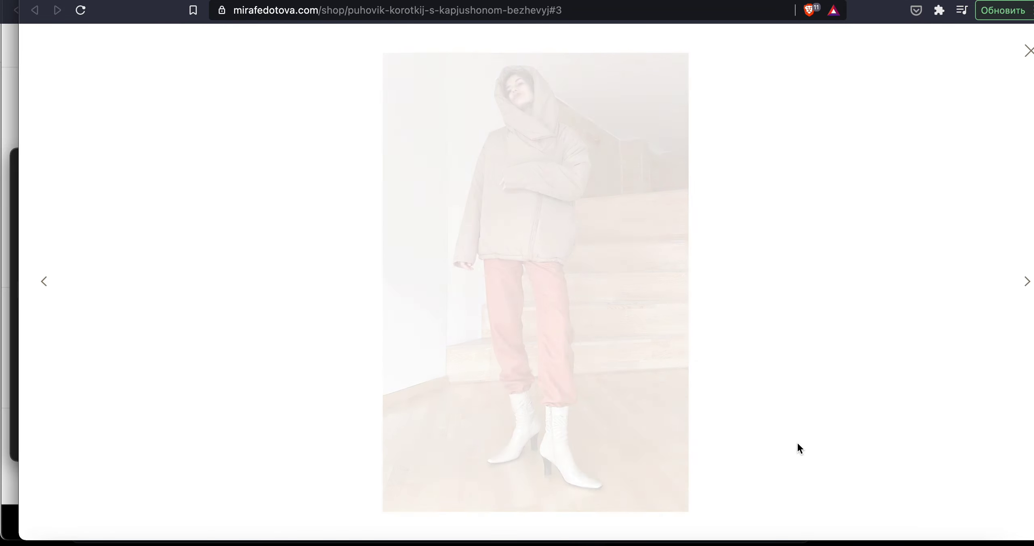
{"action": "key", "text": "Right"}
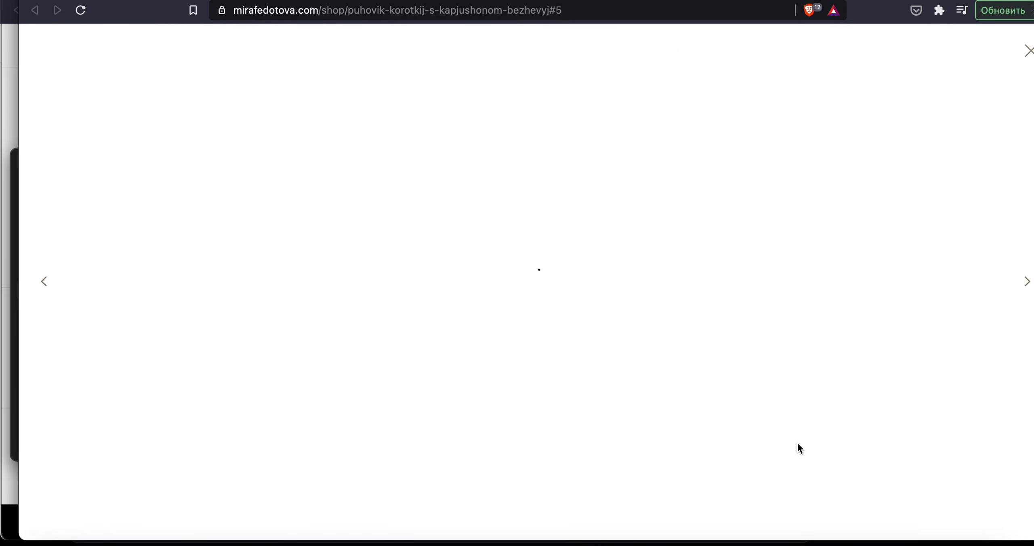
{"action": "key", "text": "Right"}
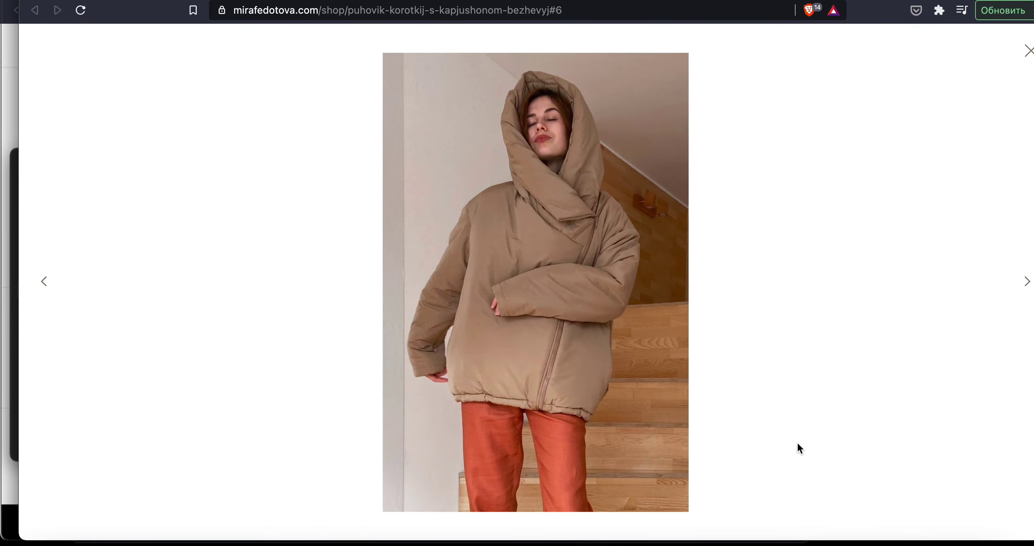
{"action": "key", "text": "Right"}
{"action": "key", "text": "Right"}
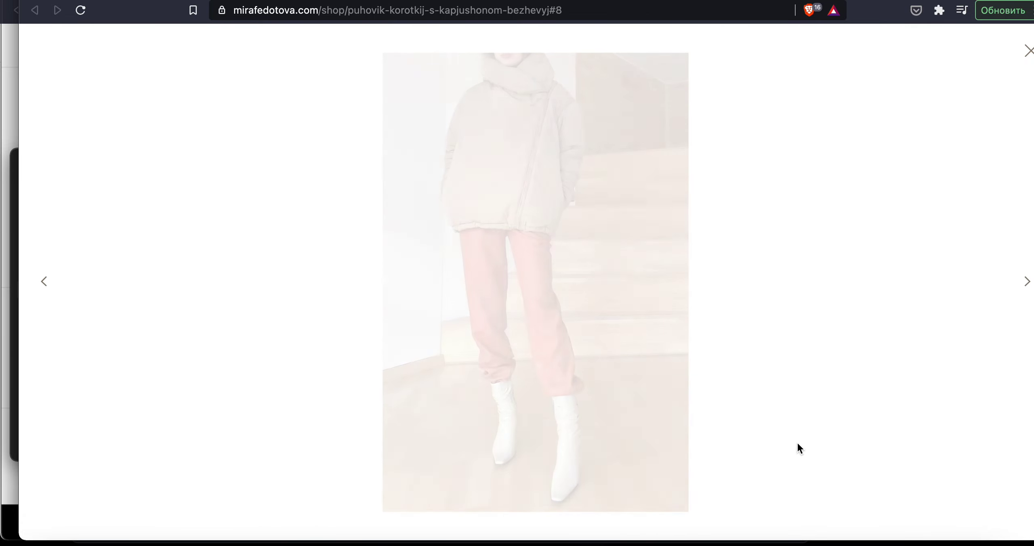
{"action": "key", "text": "Right"}
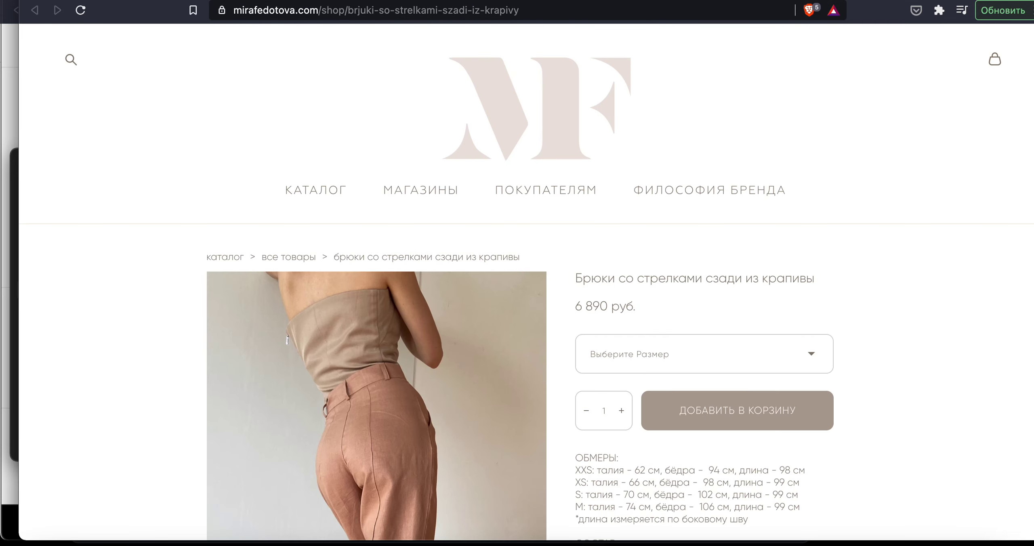
Compare the front and back gallery photos of 'Брюки со стрелками сзади из крапивы', ending on the back view
{"action": "scroll", "coordinate": [483, 298], "scroll_direction": "down", "scroll_amount": 5}
{"action": "left_click", "coordinate": [482, 298]}
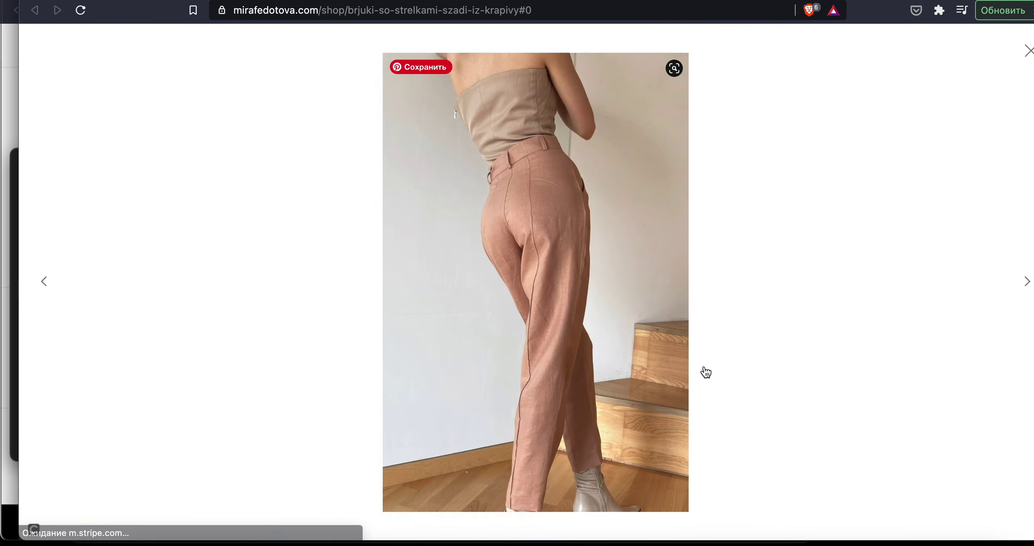
{"action": "key", "text": "Right"}
{"action": "key", "text": "Right"}
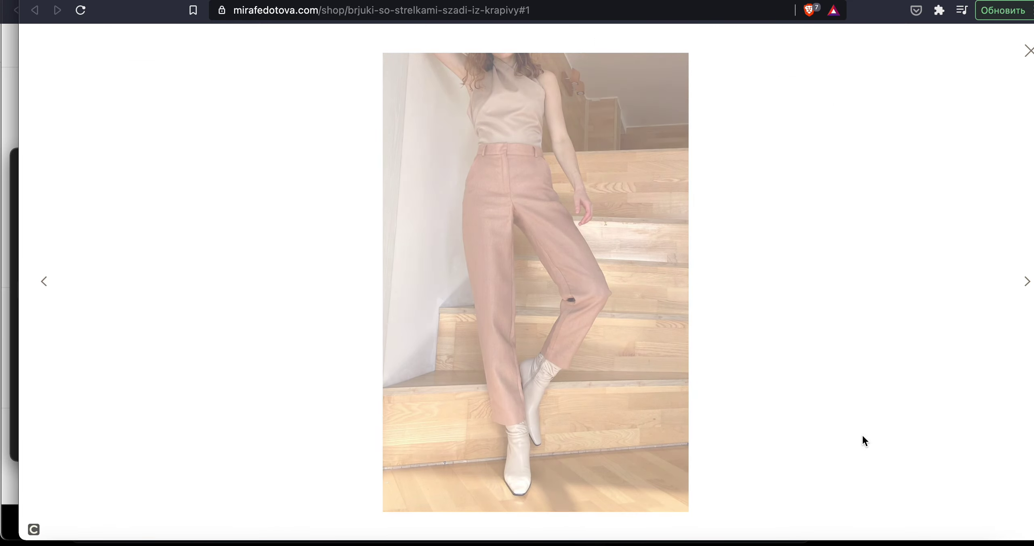
{"action": "key", "text": "Left"}
{"action": "key", "text": "Left"}
{"action": "key", "text": "Right"}
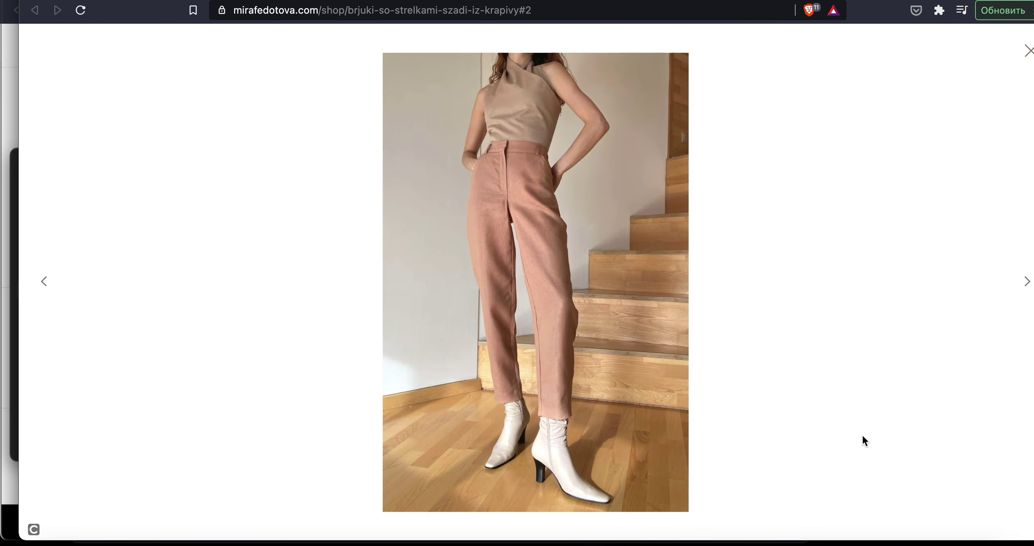
{"action": "key", "text": "Right"}
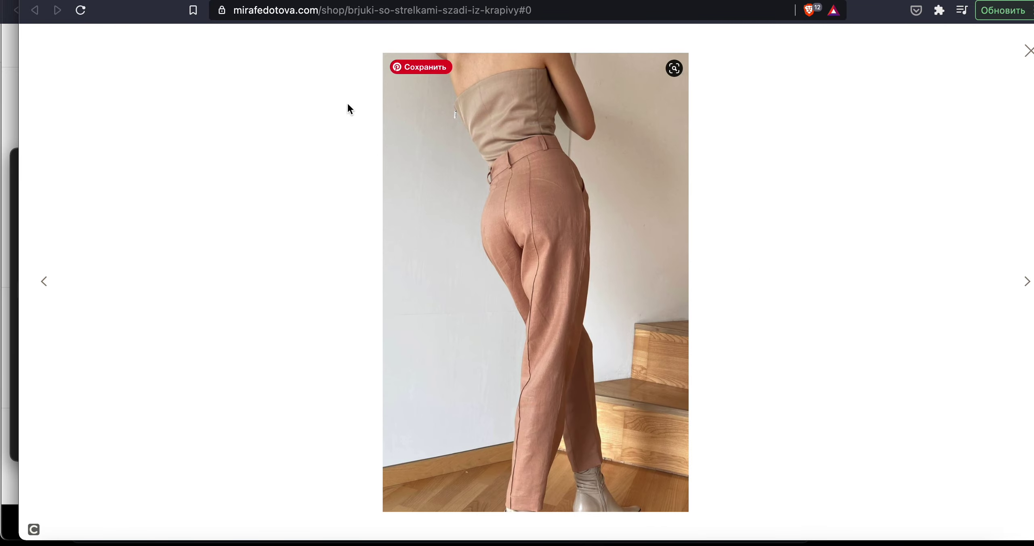
{"action": "key", "text": "Left"}
{"action": "key", "text": "Right"}
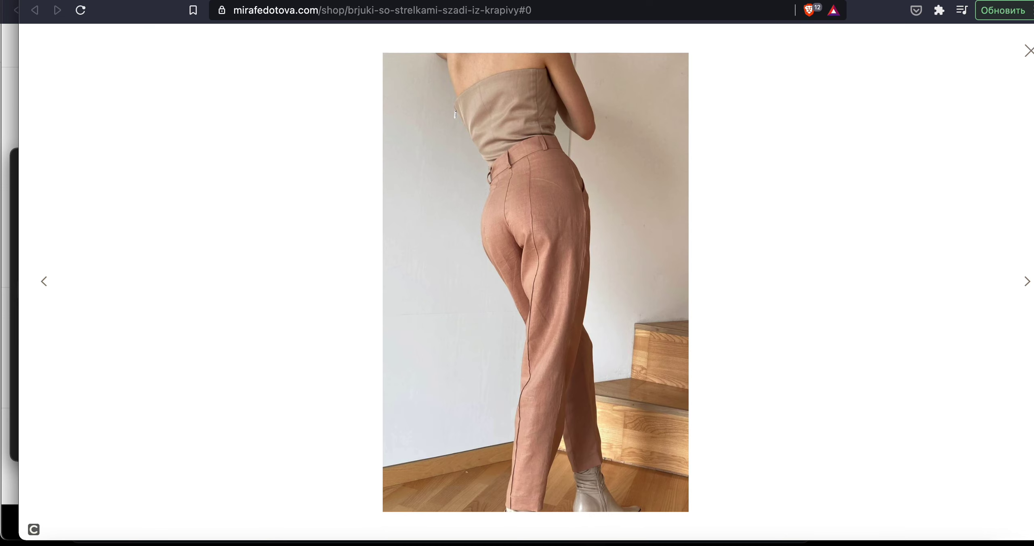
Switch to the double-collar BCI organic cotton trench page and view its gallery, including the back-view collar photo
{"action": "key", "text": "super+bracketleft"}
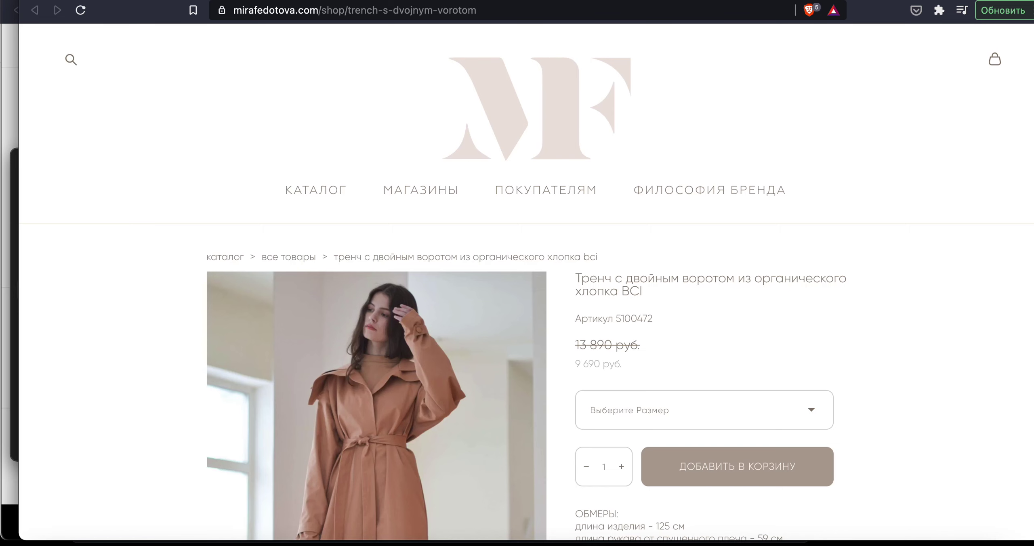
{"action": "scroll", "coordinate": [512, 312], "scroll_direction": "down", "scroll_amount": 5}
{"action": "left_click", "coordinate": [513, 312]}
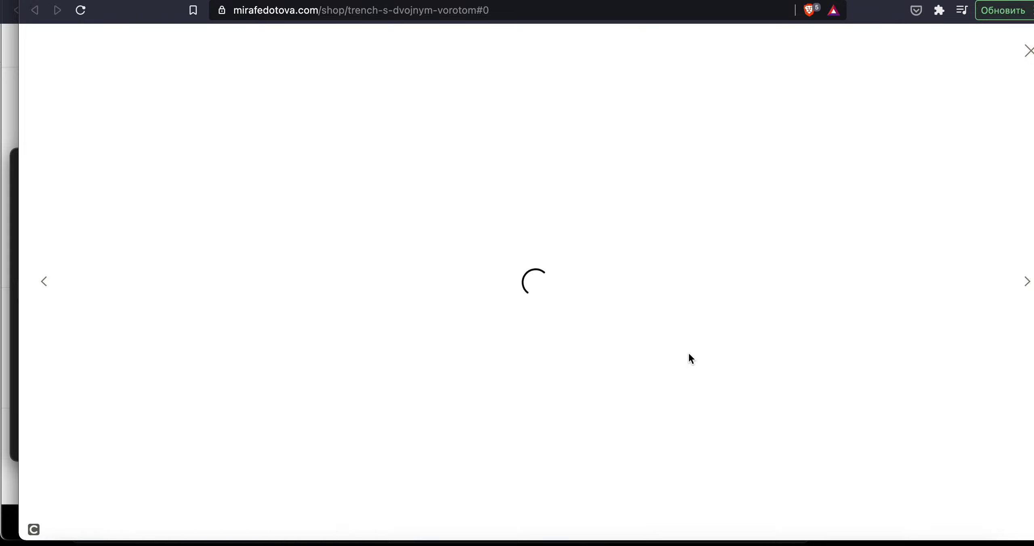
{"action": "key", "text": "Right"}
{"action": "key", "text": "Right"}
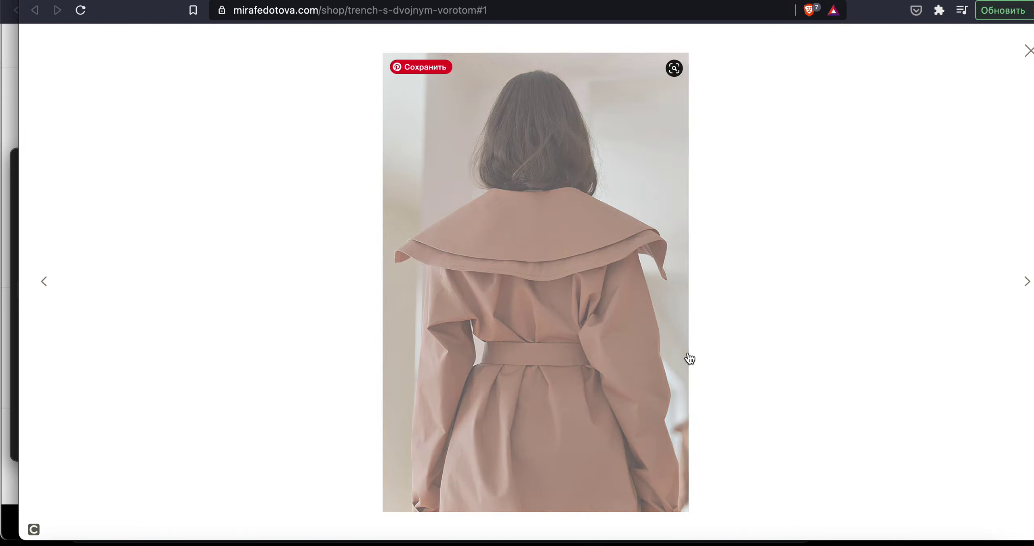